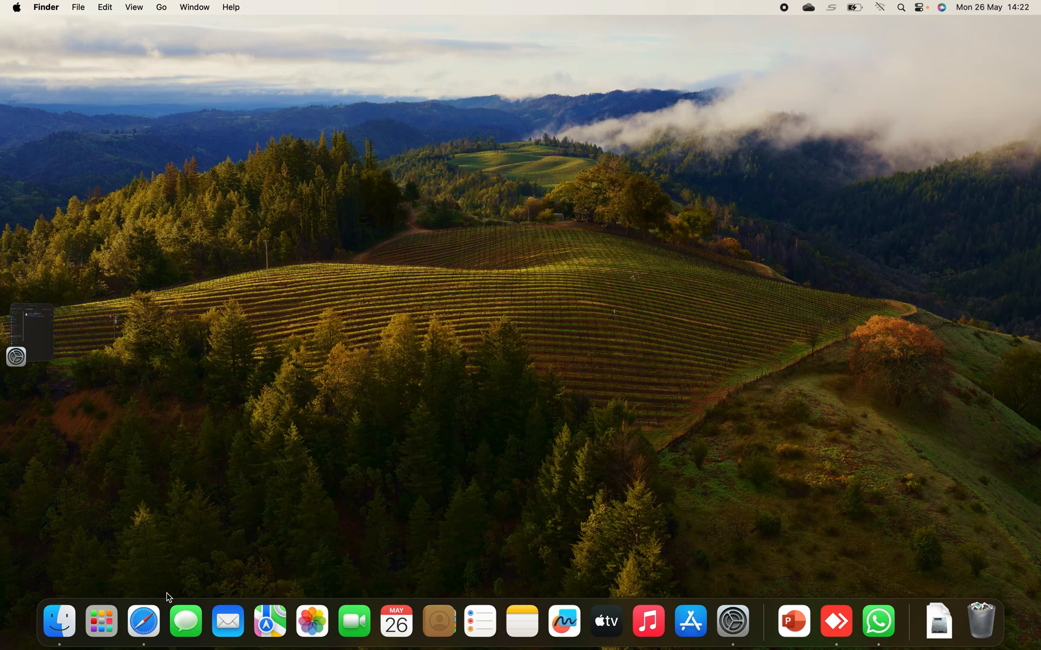
Find Microsoft Word among the installed applications and launch it
click(100, 619)
text(word)
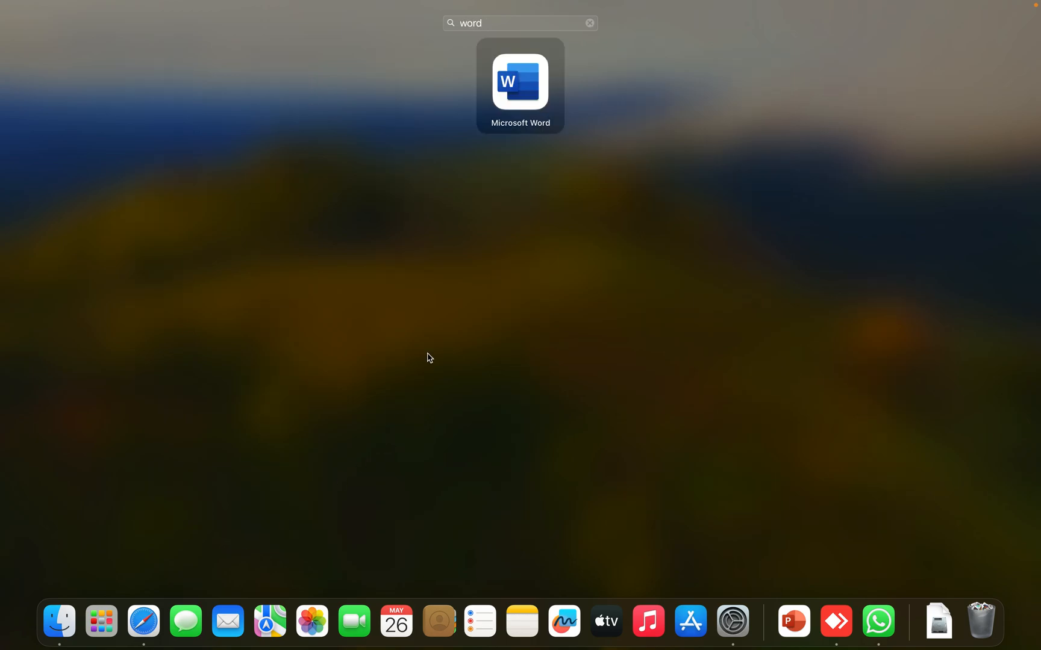
click(530, 79)
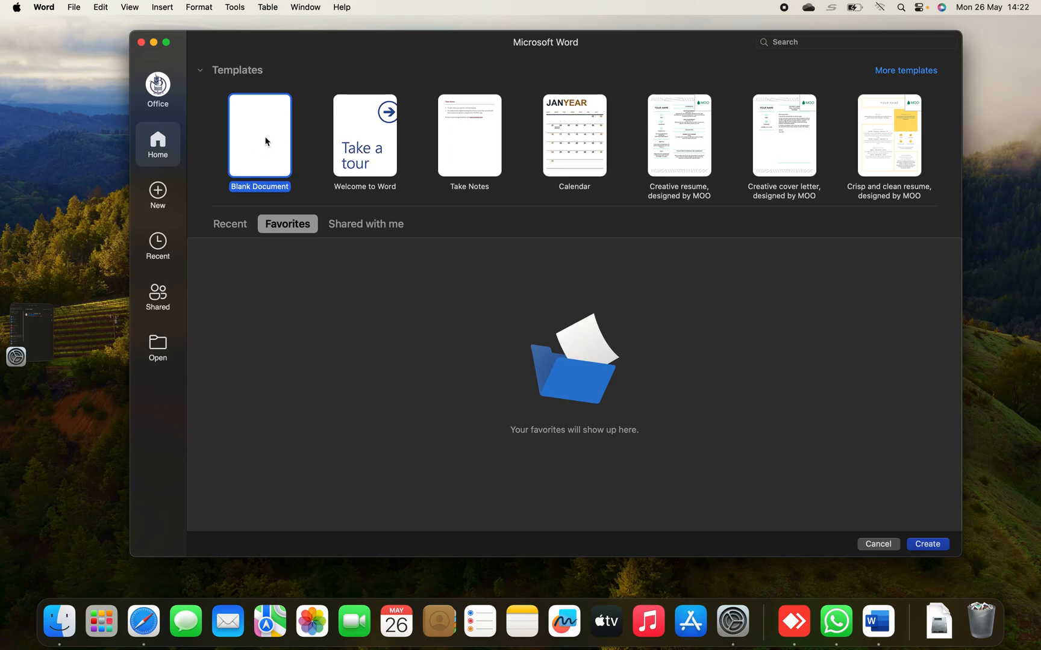
Look through the full list of templates and create a new blank document
click(896, 72)
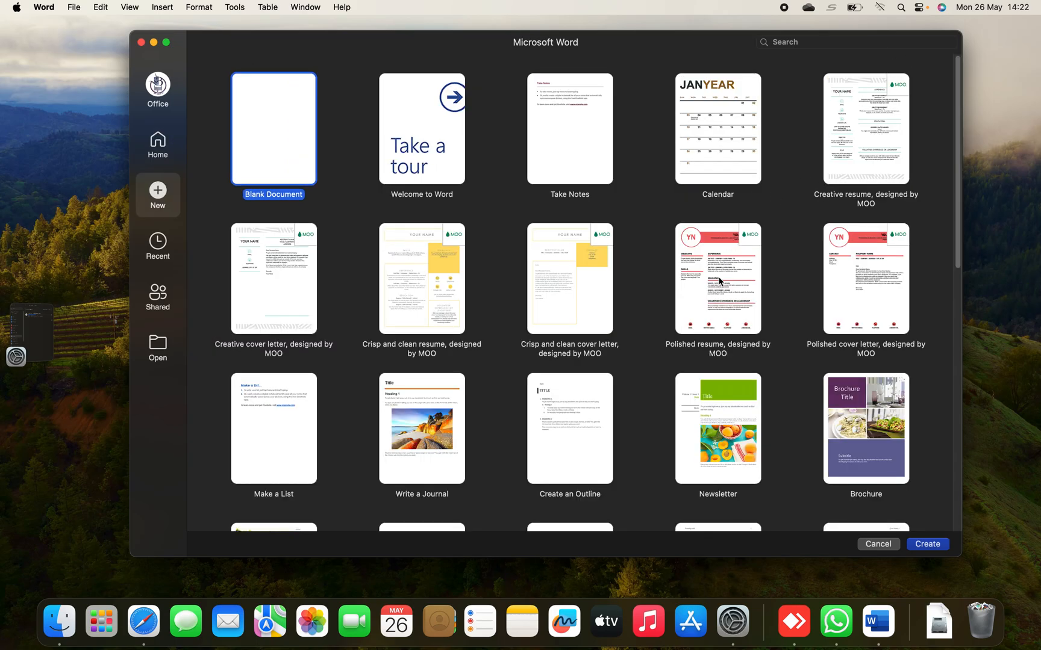
scroll(721, 281, down, 4)
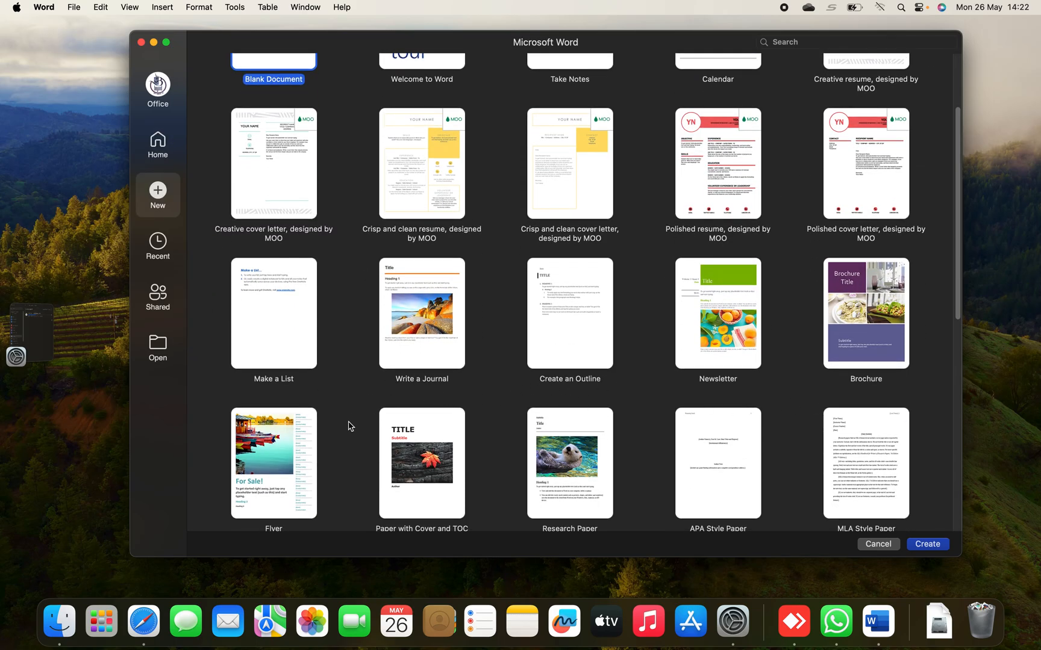
scroll(285, 425, up, 4)
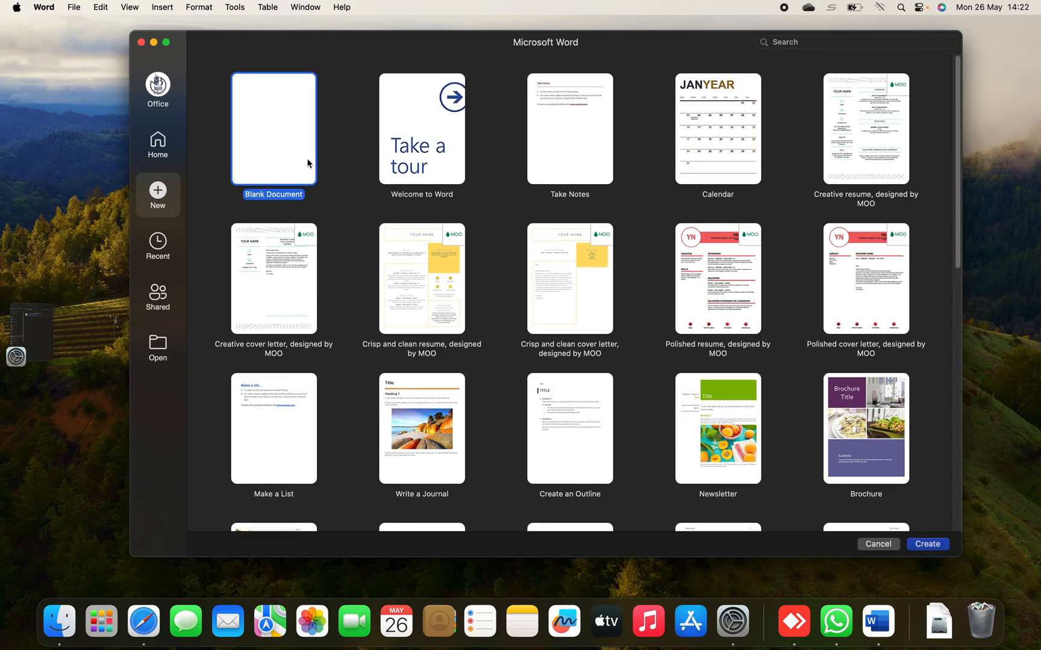
double_click(281, 160)
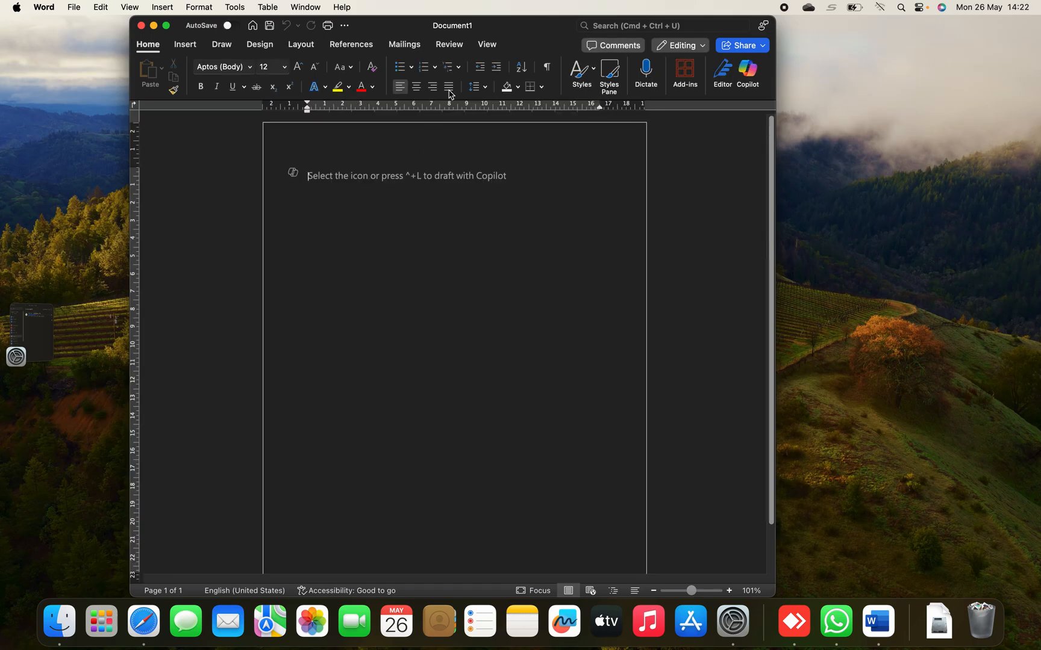
Expand the new document's window to full screen
double_click(502, 27)
double_click(477, 28)
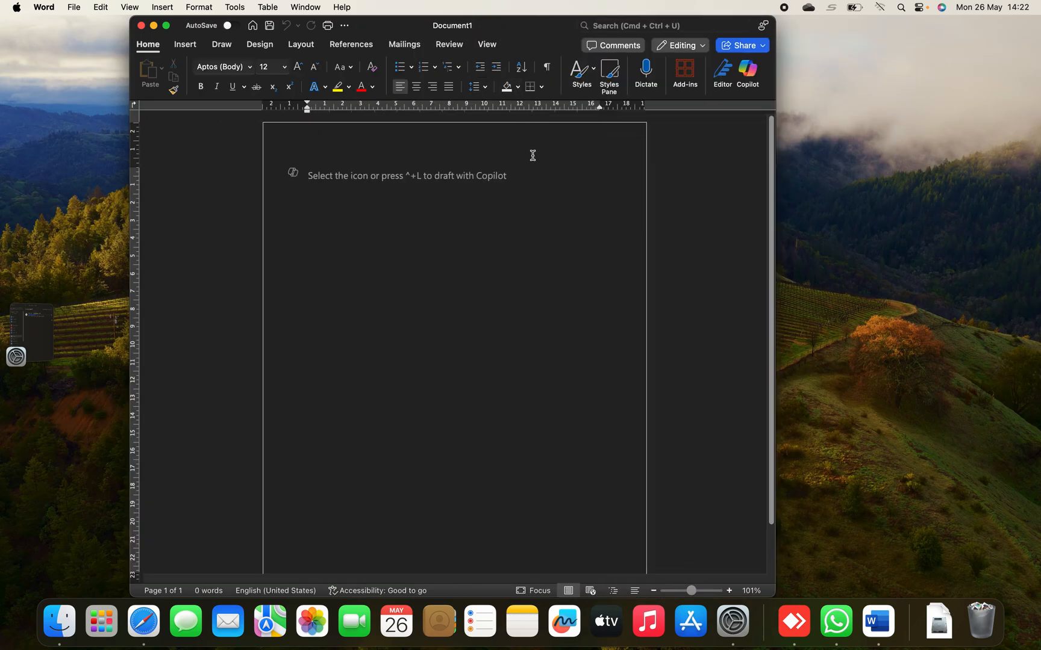
click(167, 26)
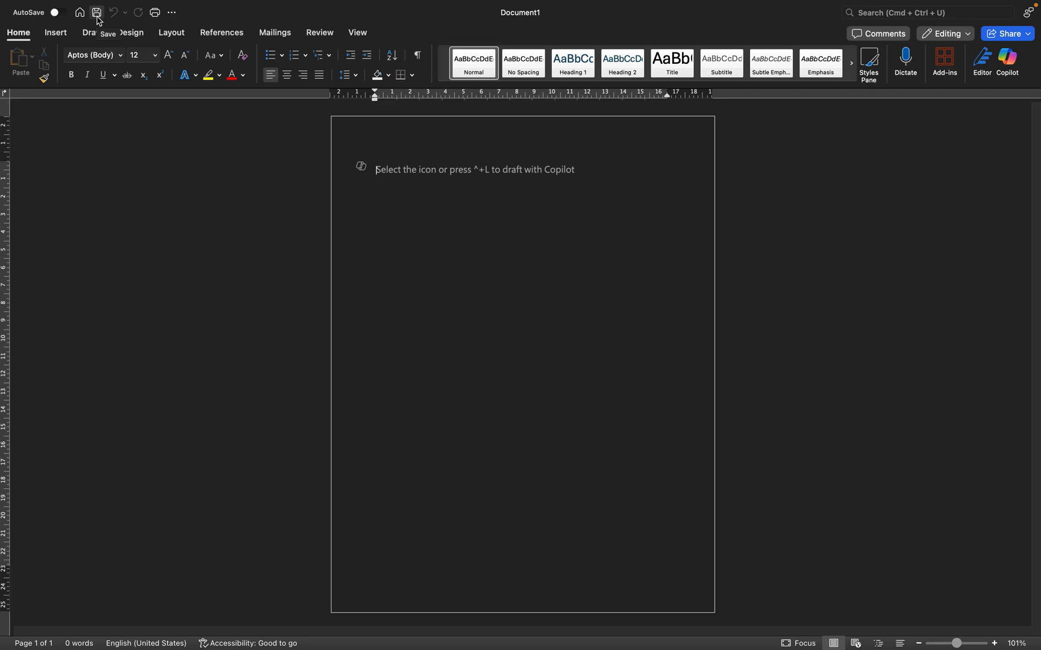
Examine the quick access customization options and the command sets from Insert through View, ending on the Home commands
click(172, 14)
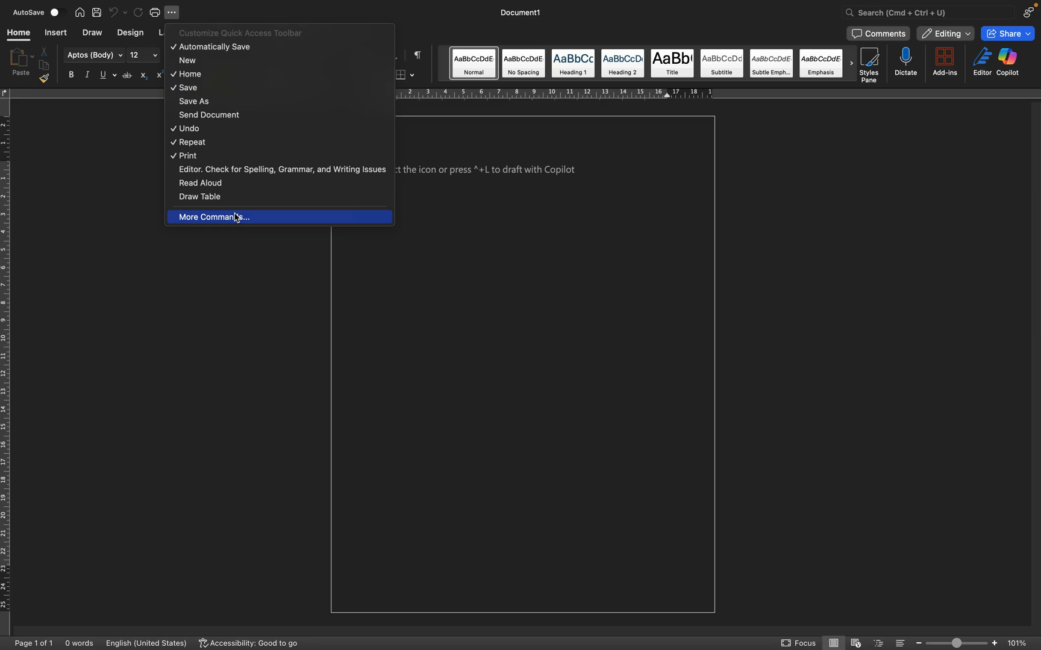
click(230, 19)
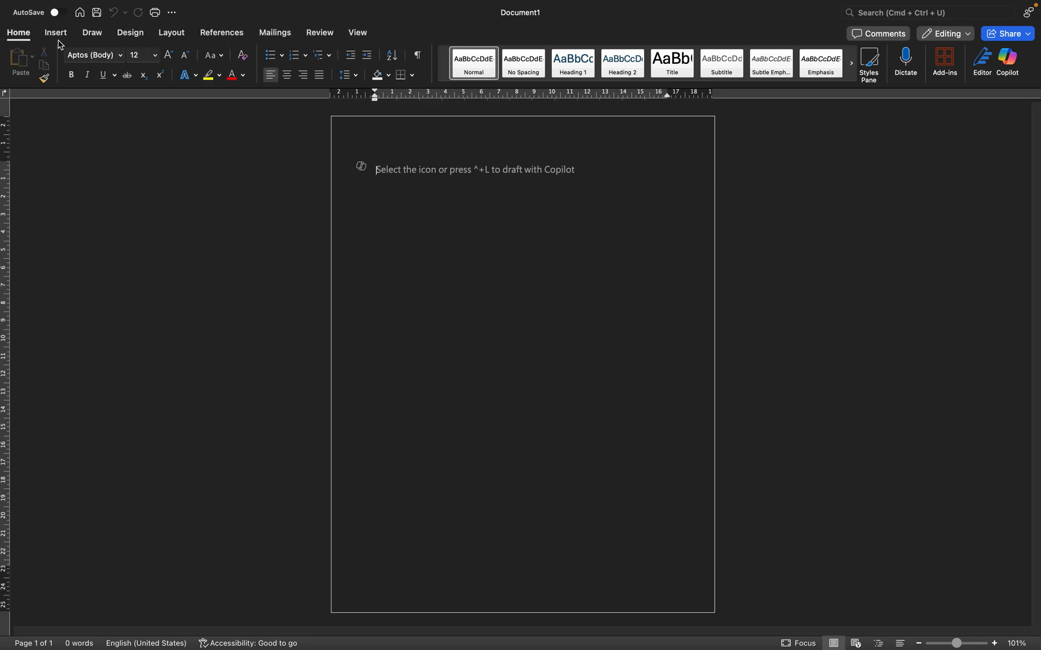
click(25, 38)
click(26, 38)
click(56, 34)
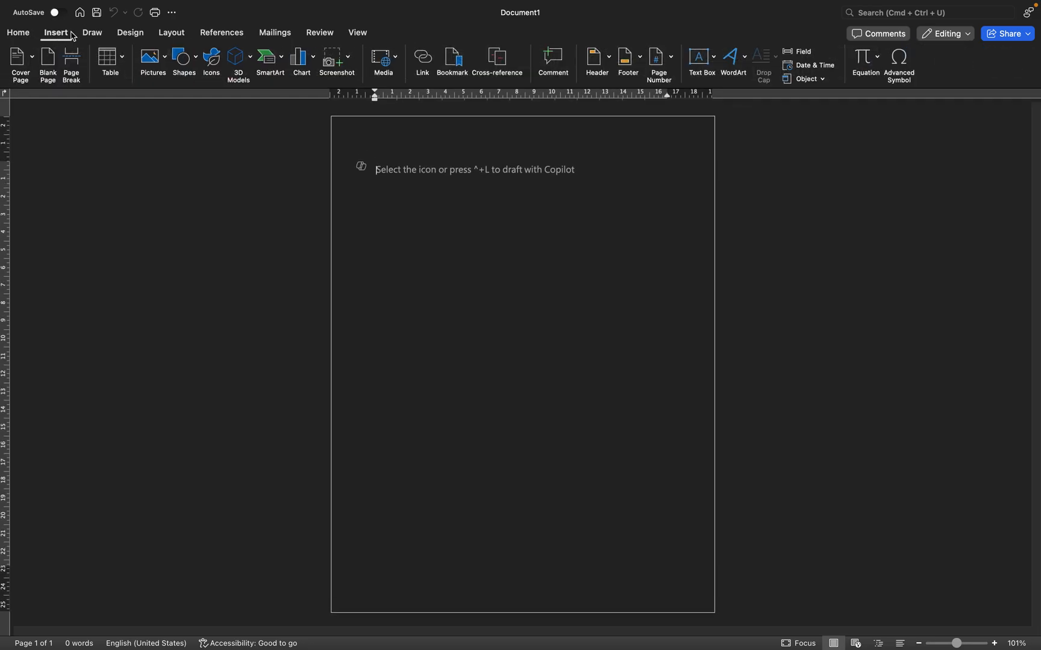
click(94, 35)
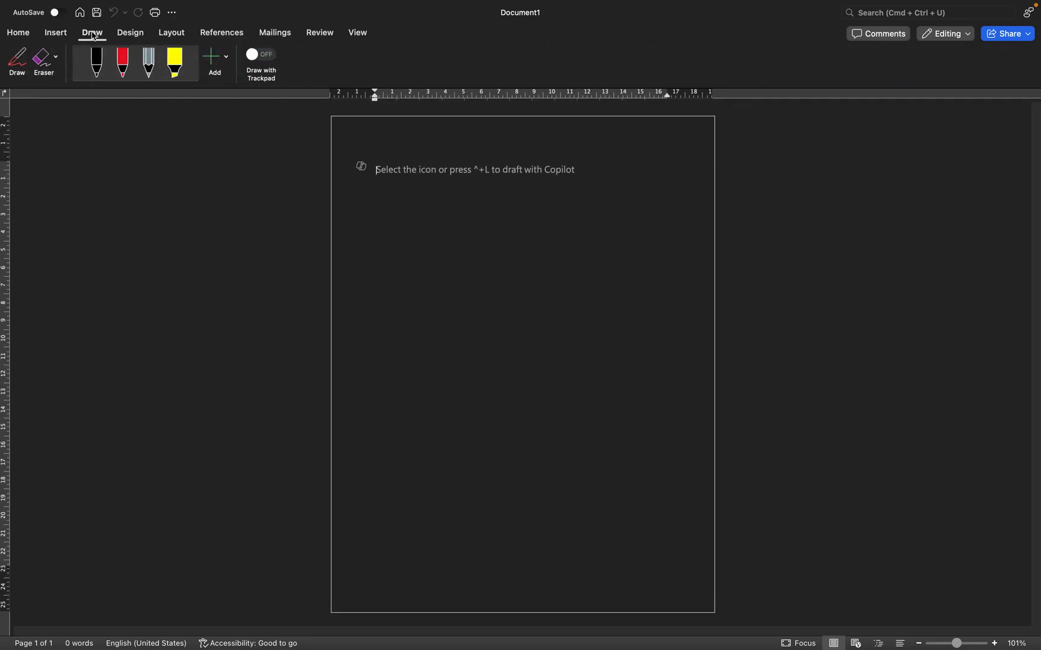
click(129, 33)
click(178, 40)
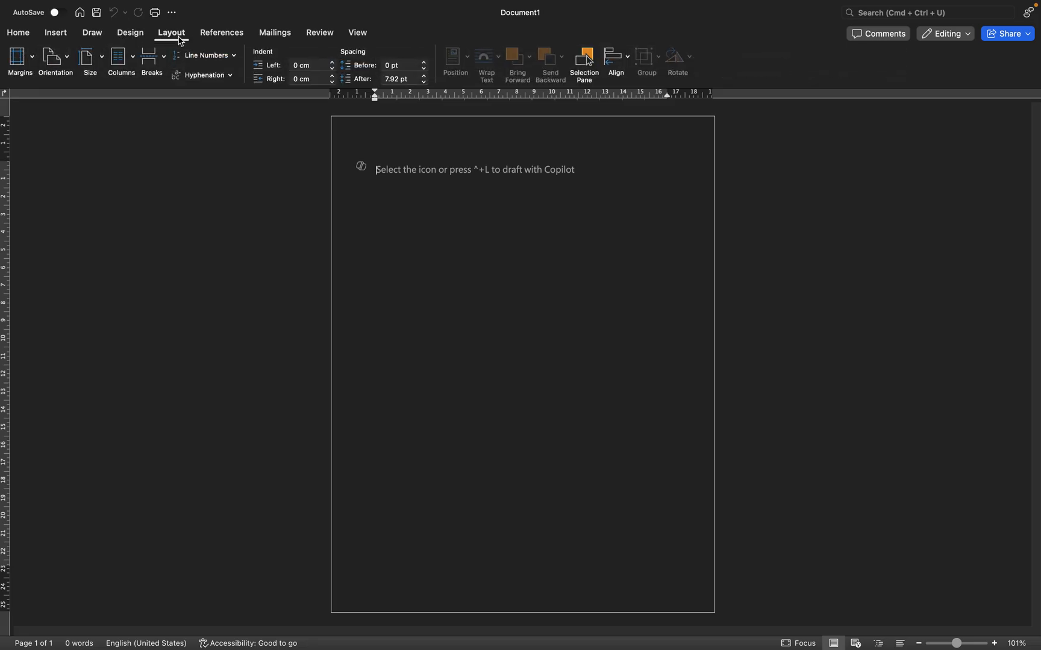
click(241, 38)
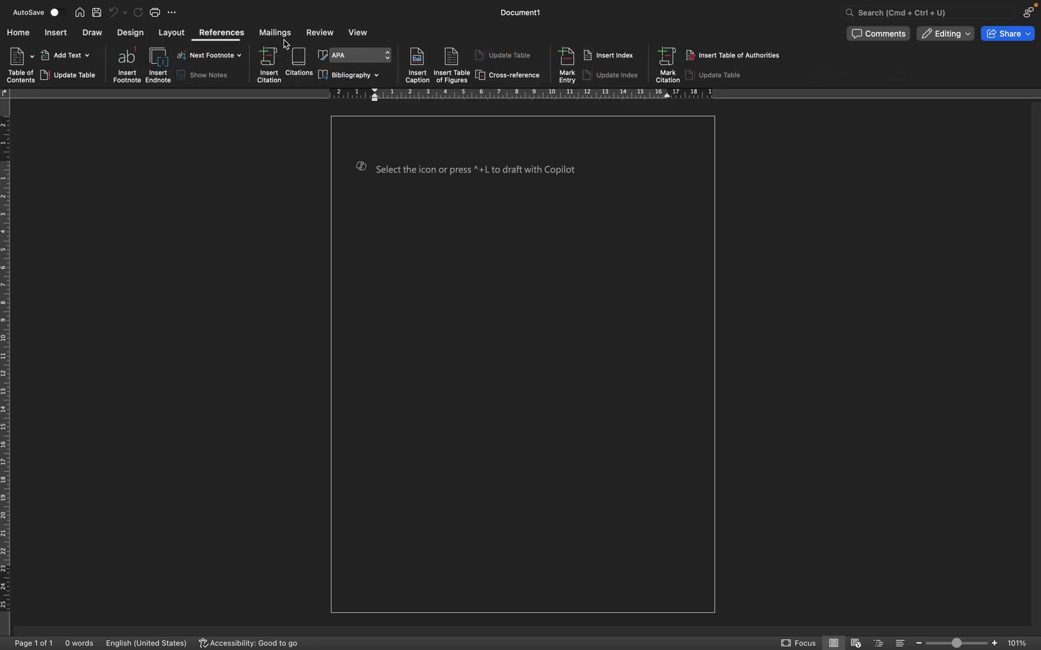
click(321, 32)
click(357, 34)
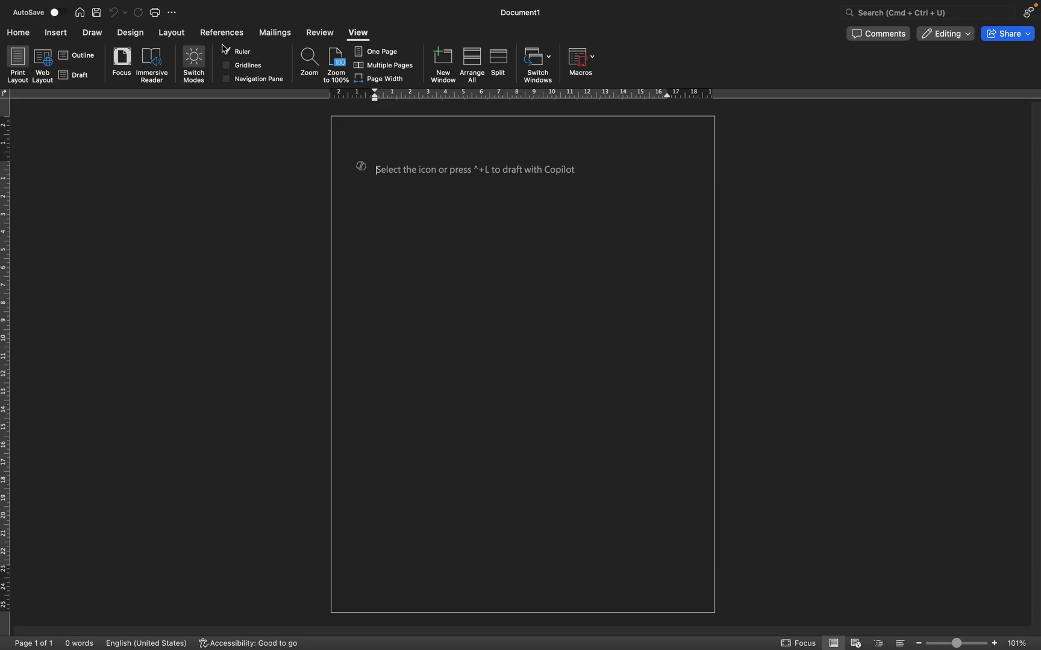
click(14, 38)
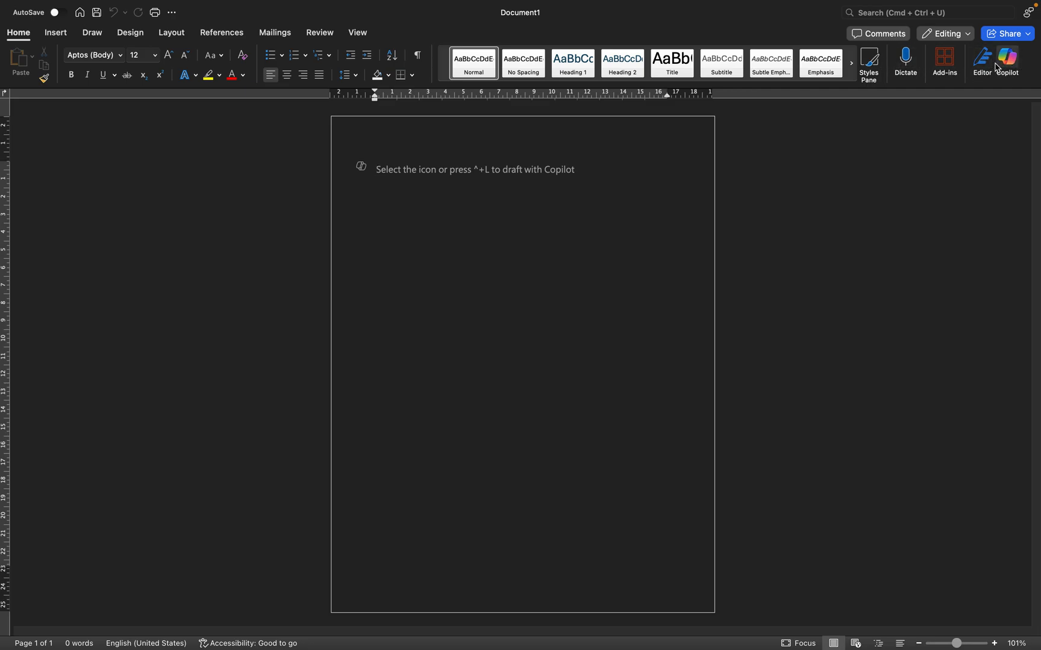
Start dictation with microphone access allowed, dictate a paragraph about the lives of men into the blank document, and pause dictation
click(908, 64)
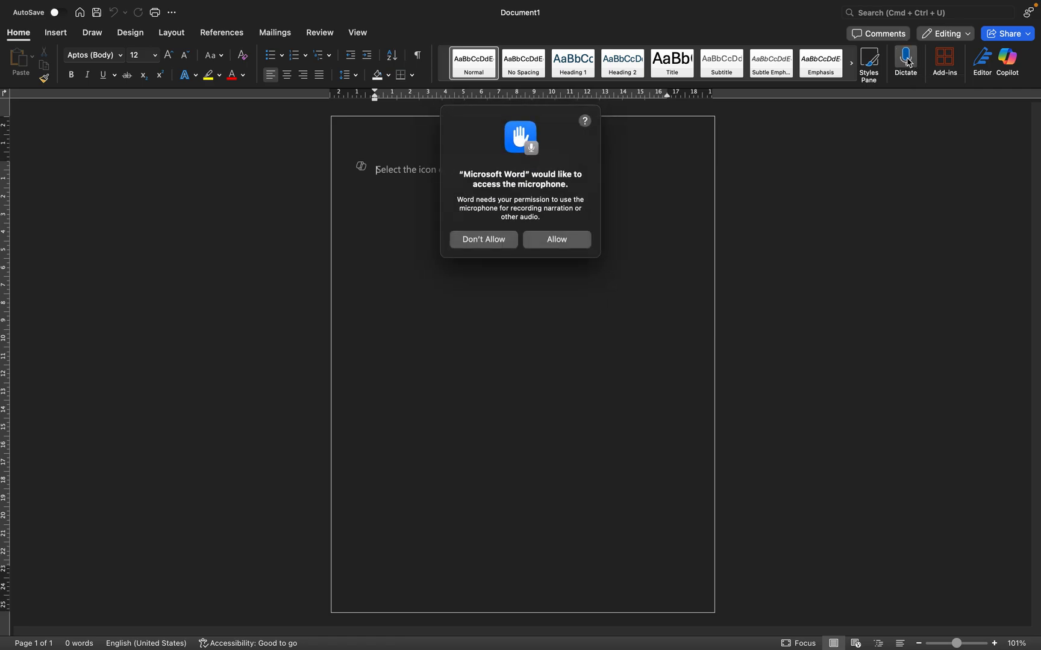
click(573, 241)
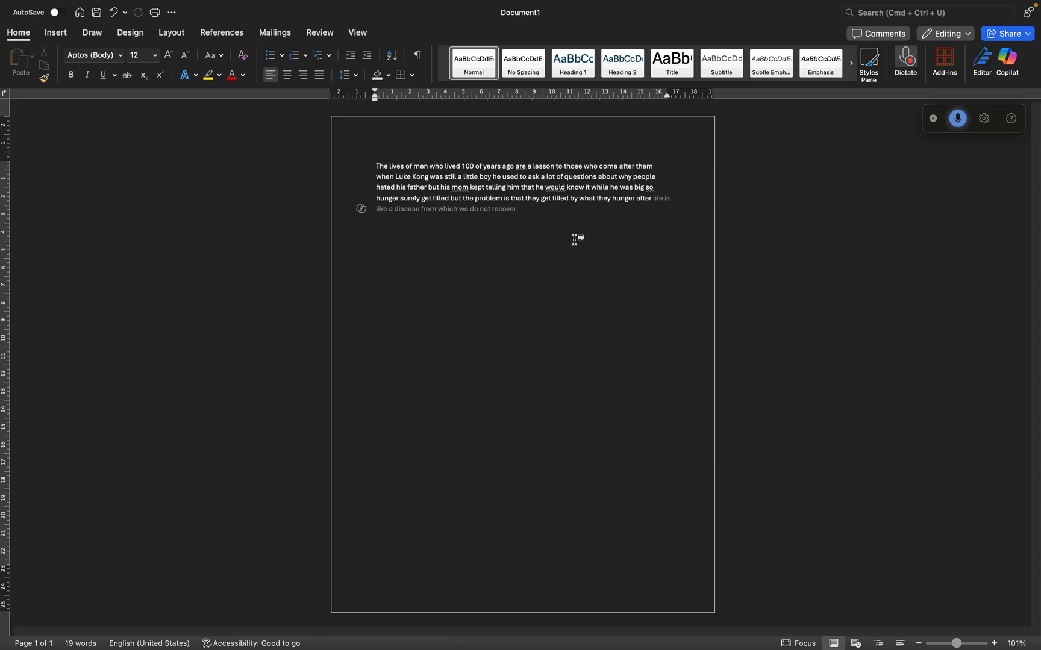
click(958, 120)
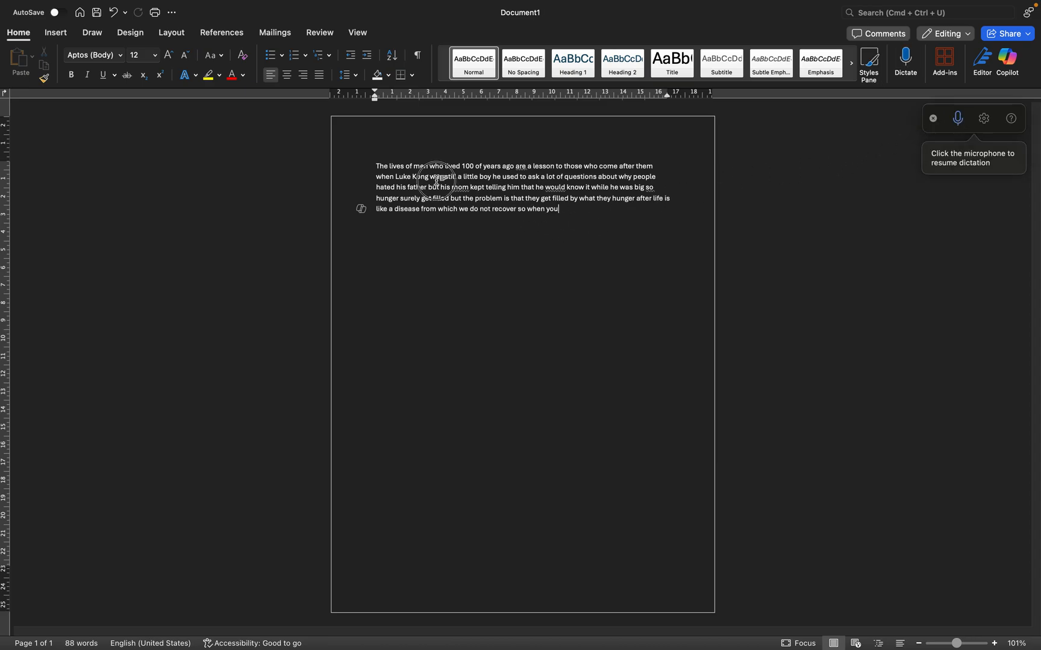
Select the whole dictated paragraph and change its font to Abadi, followed by Script MT
drag(378, 166, 620, 230)
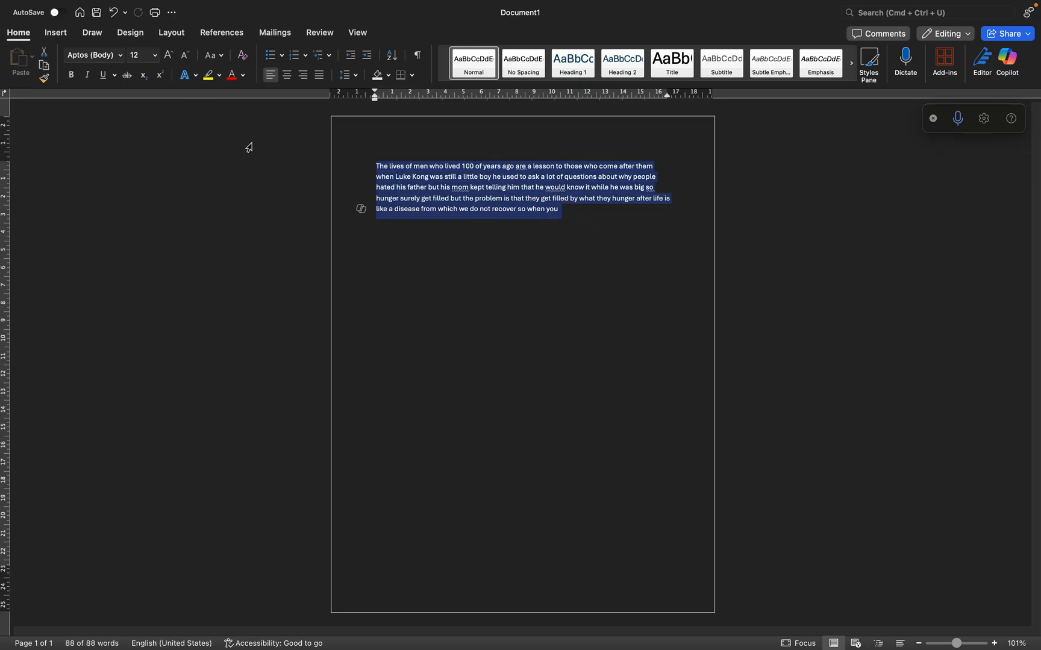
click(121, 56)
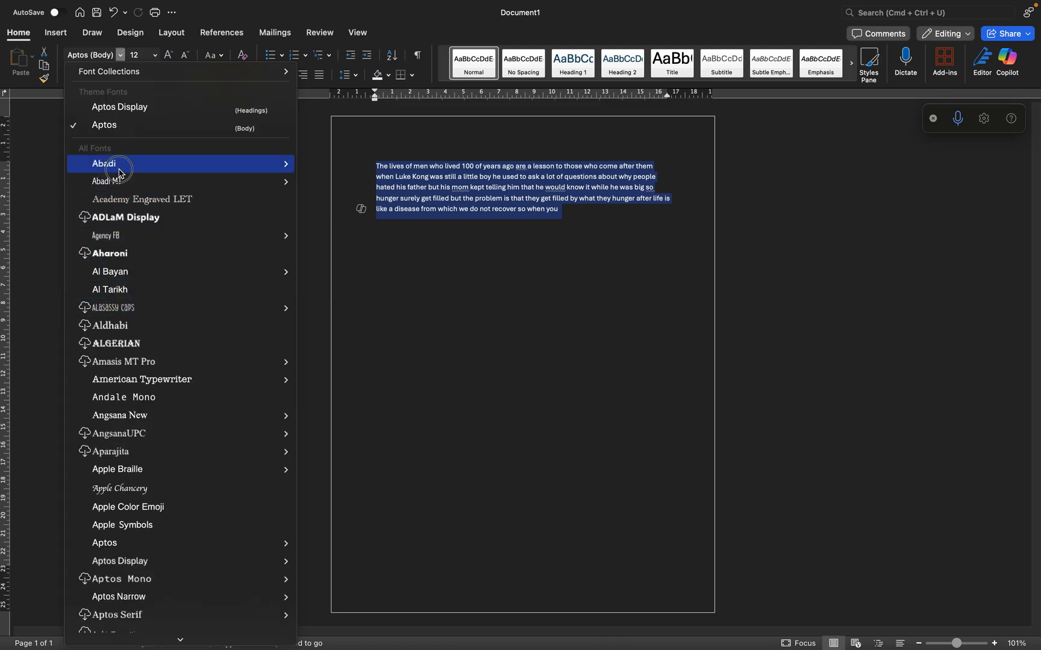
click(119, 171)
click(105, 57)
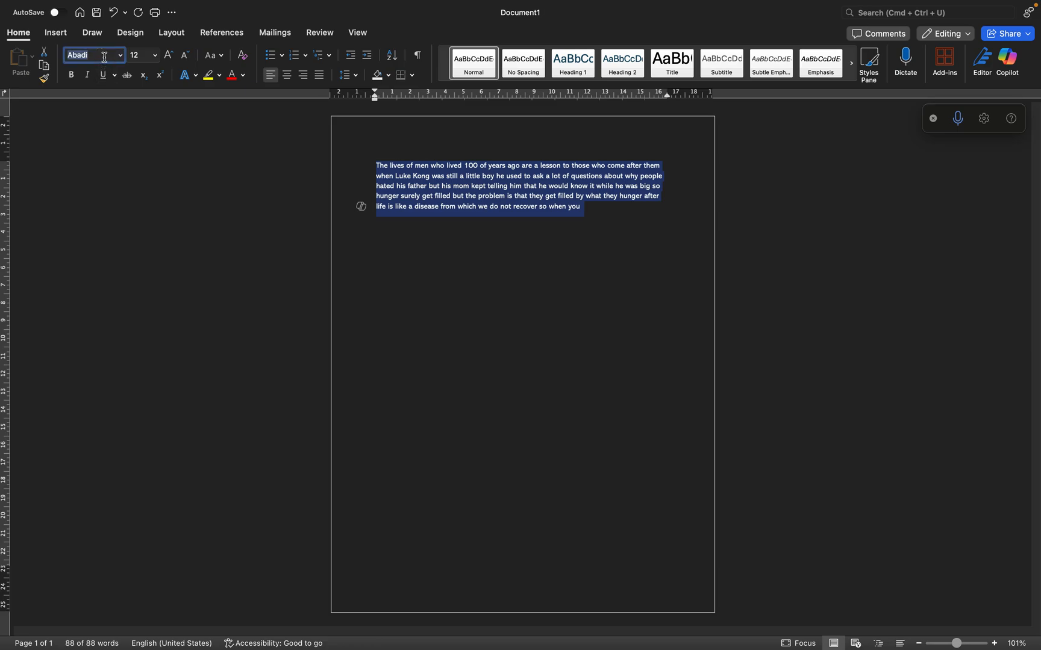
text(Script MT)
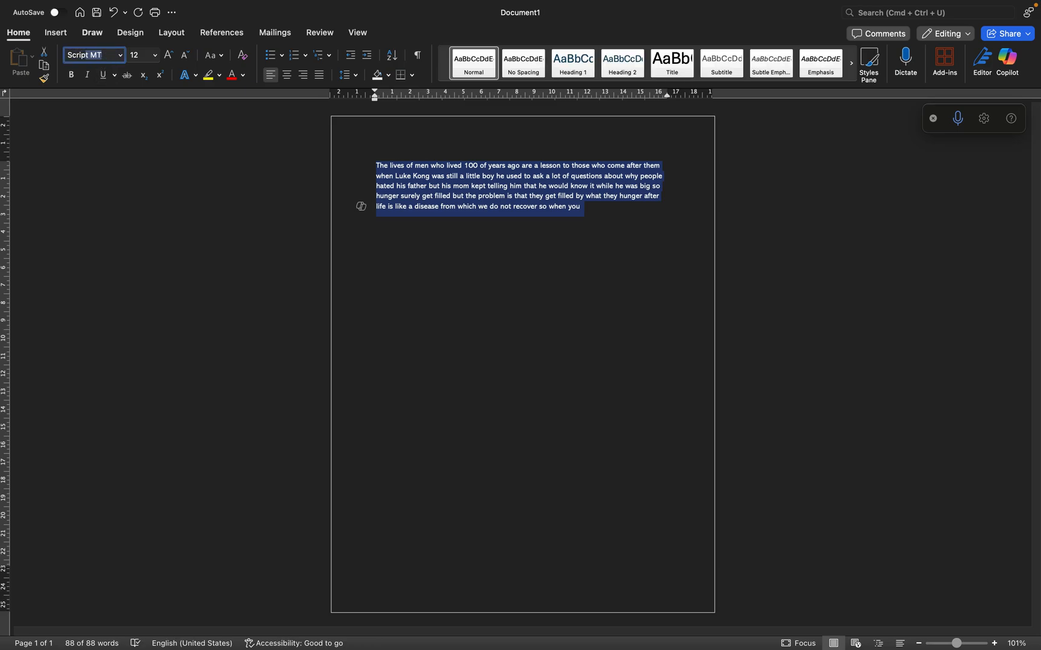
key(Return)
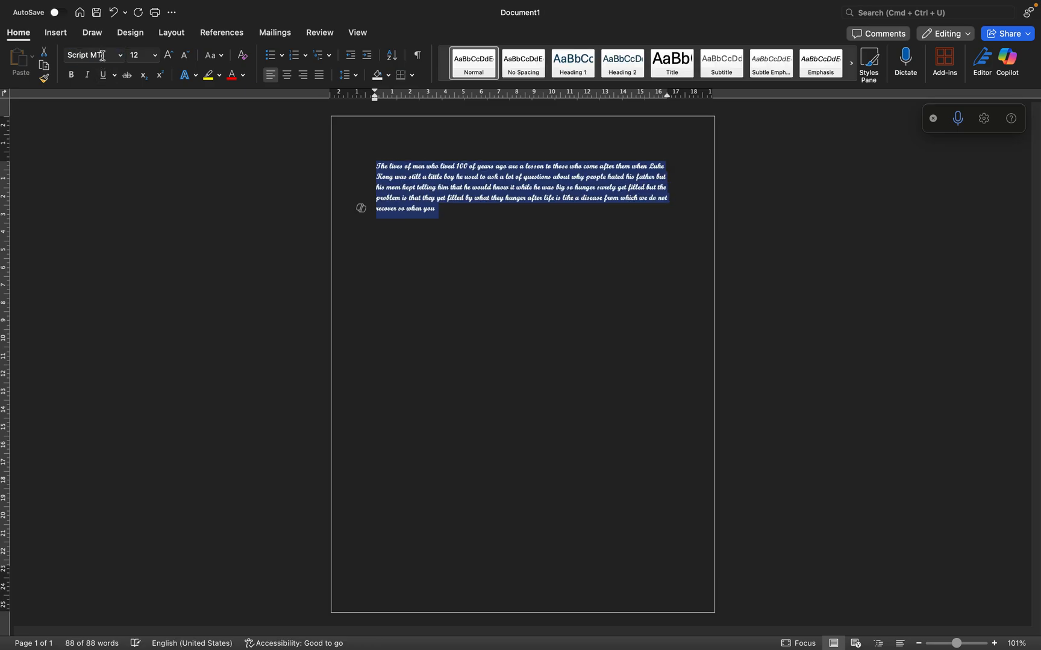
Try to change the selected paragraph's font to Arial New
click(102, 57)
text(Ar)
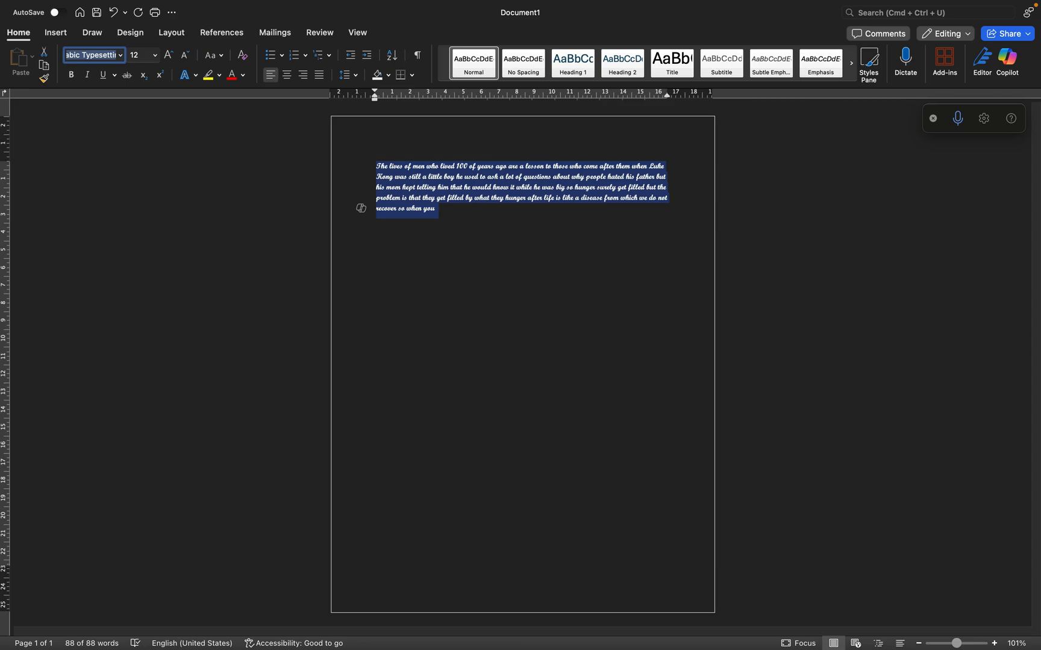
text(ial)
text( New)
key(Return)
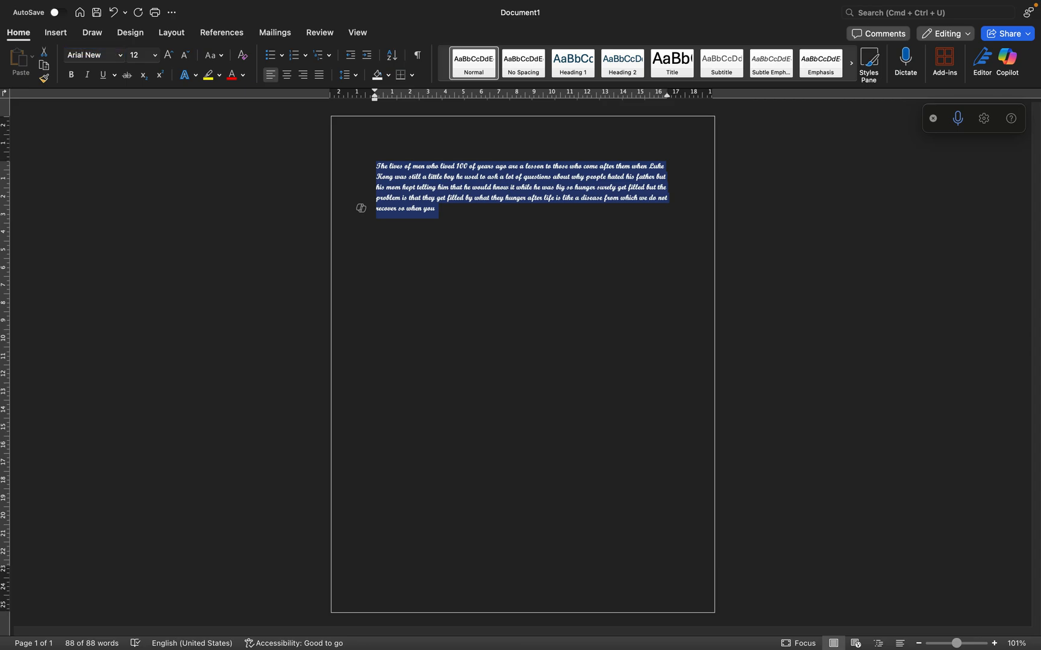
Set the selected paragraph's font to Arial Nova
click(99, 57)
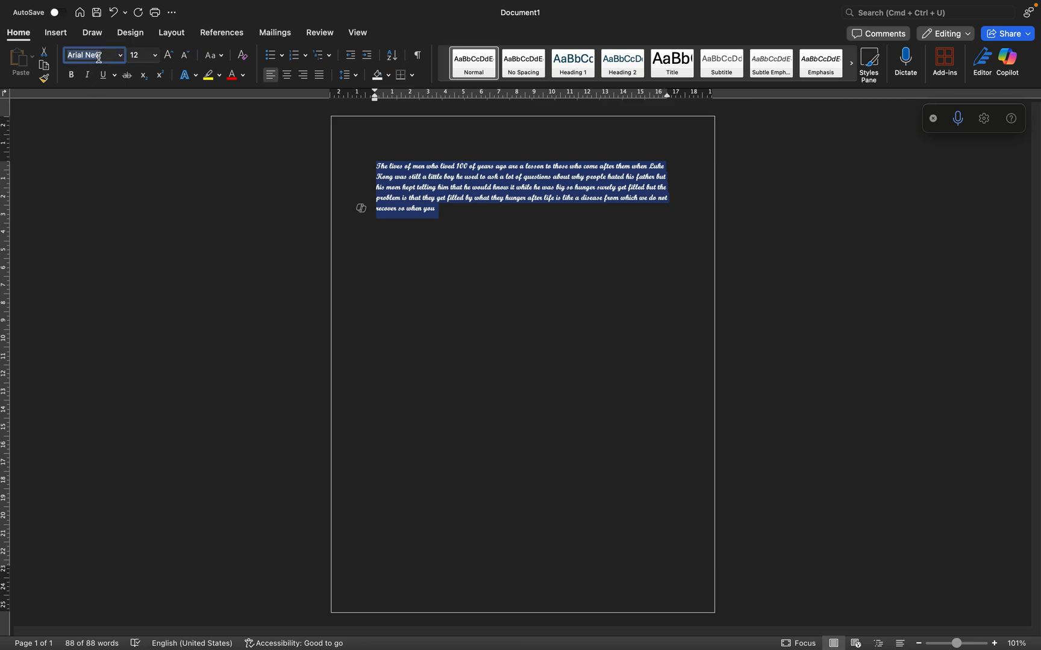
text(Arial N)
key(Return)
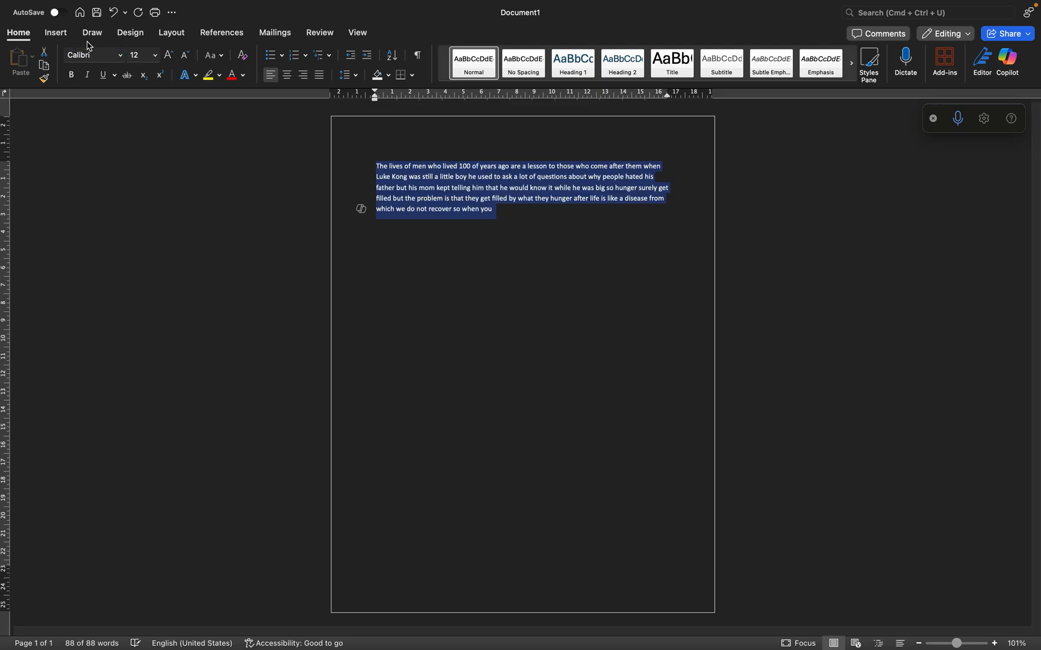
Set the selected paragraph's font to Apple Symbols and its size to 26
click(119, 56)
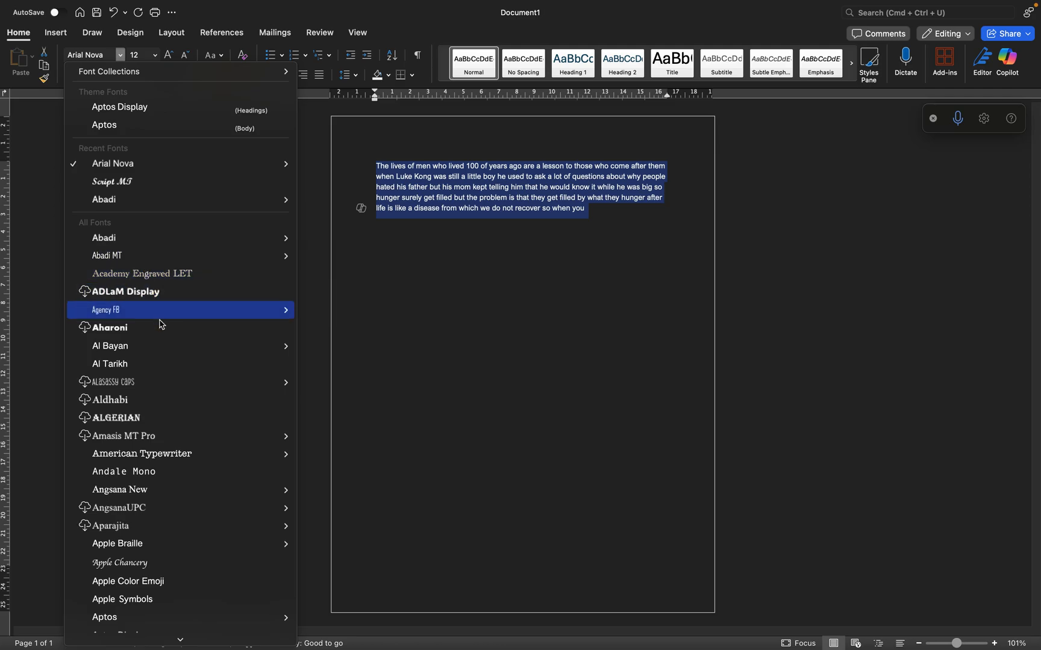
scroll(161, 332, down, 3)
mouse_move(164, 346)
click(169, 505)
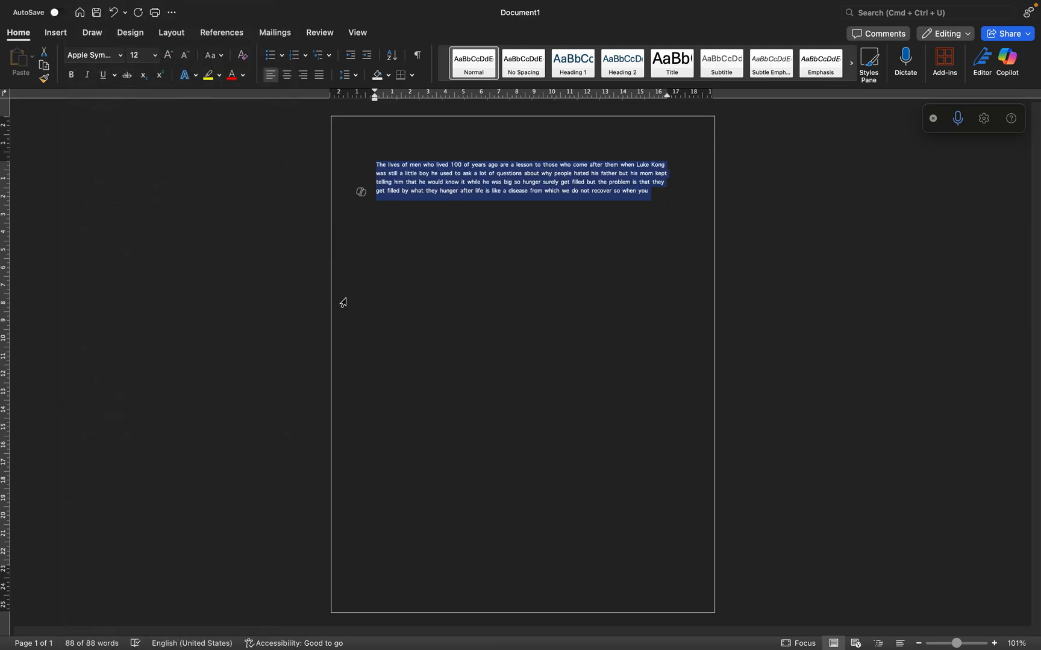
click(155, 56)
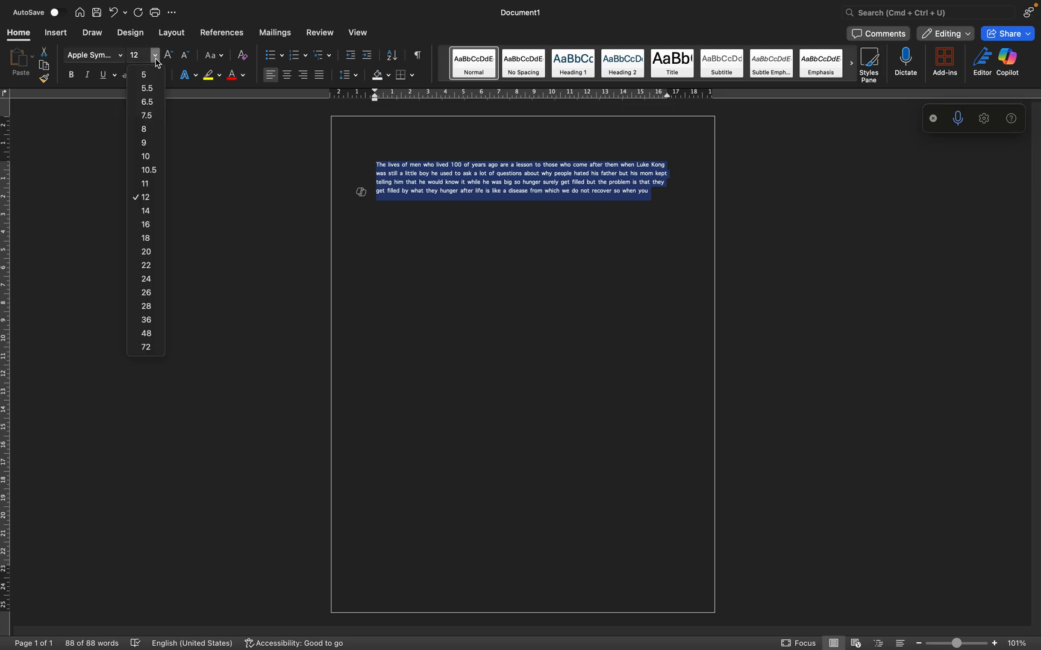
click(146, 293)
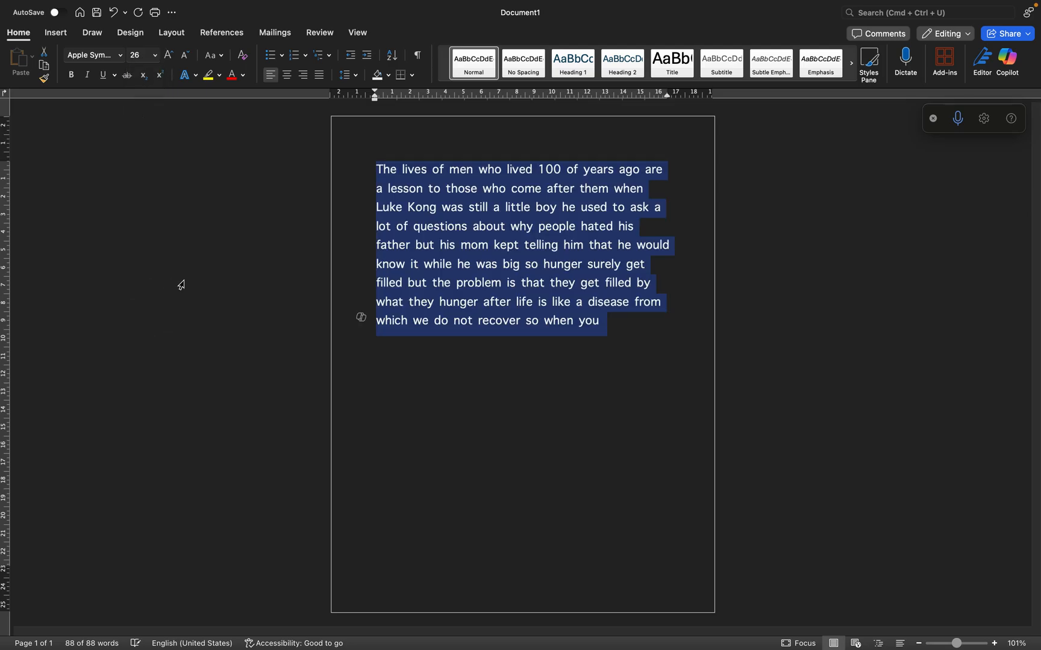
Increase the selected paragraph's font size in two increments to 36, and decrease it back to 26
click(171, 60)
click(171, 59)
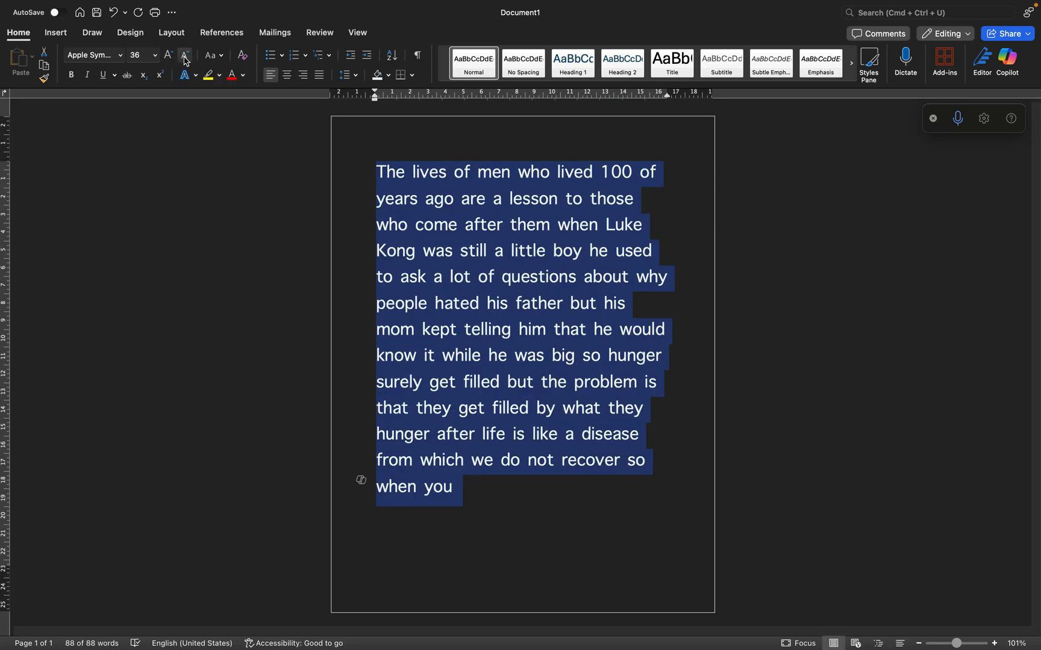
click(185, 58)
click(185, 58)
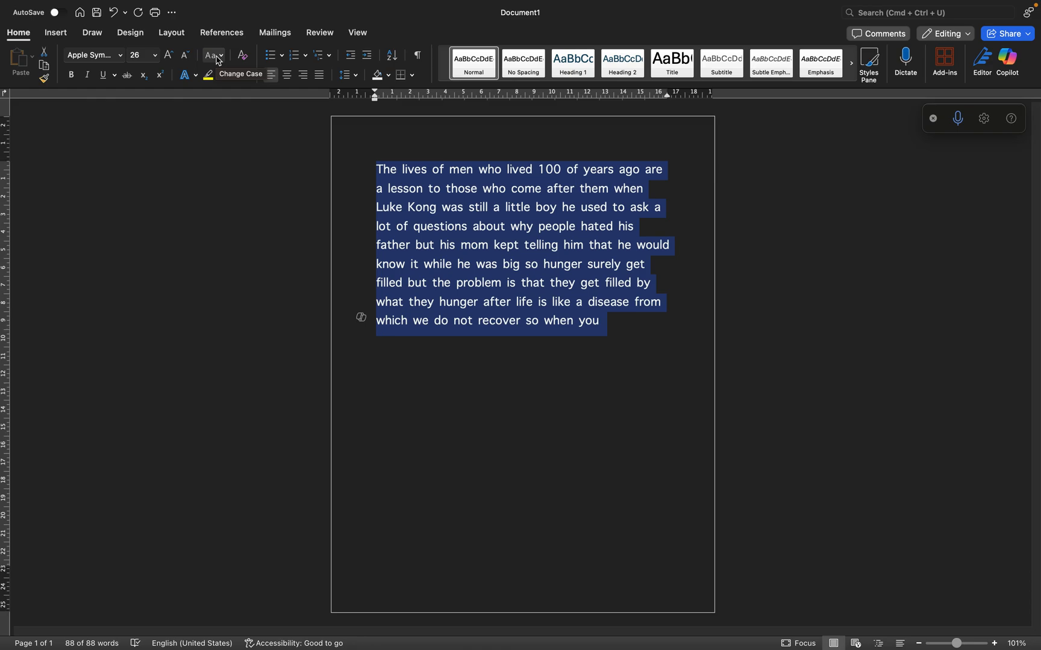
Change the selected paragraph's case to UPPERCASE and after that to lowercase
click(218, 61)
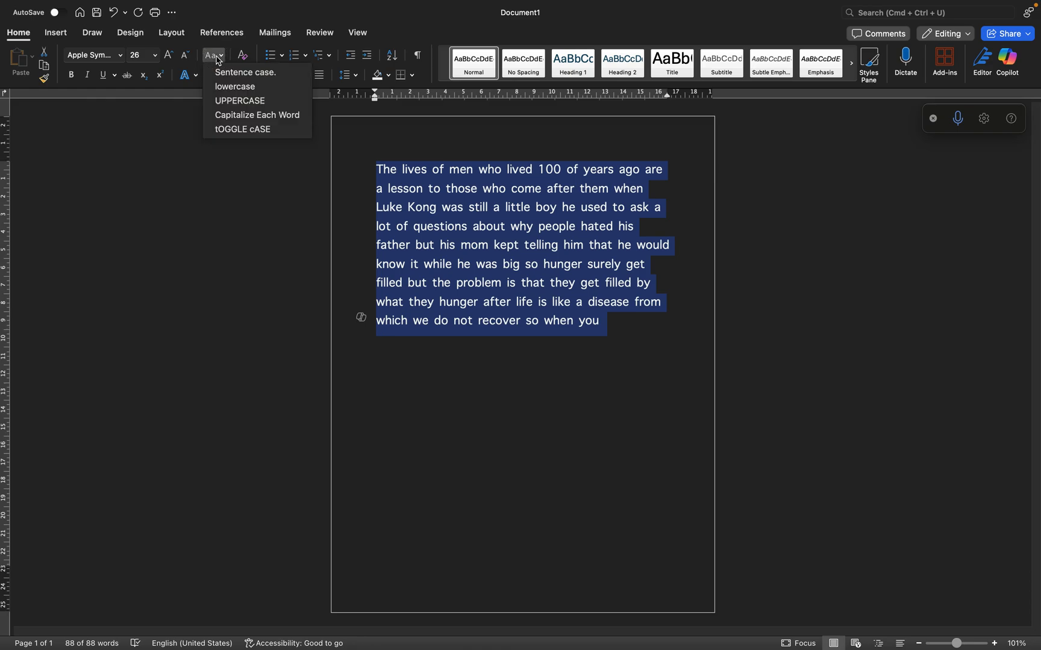
click(248, 101)
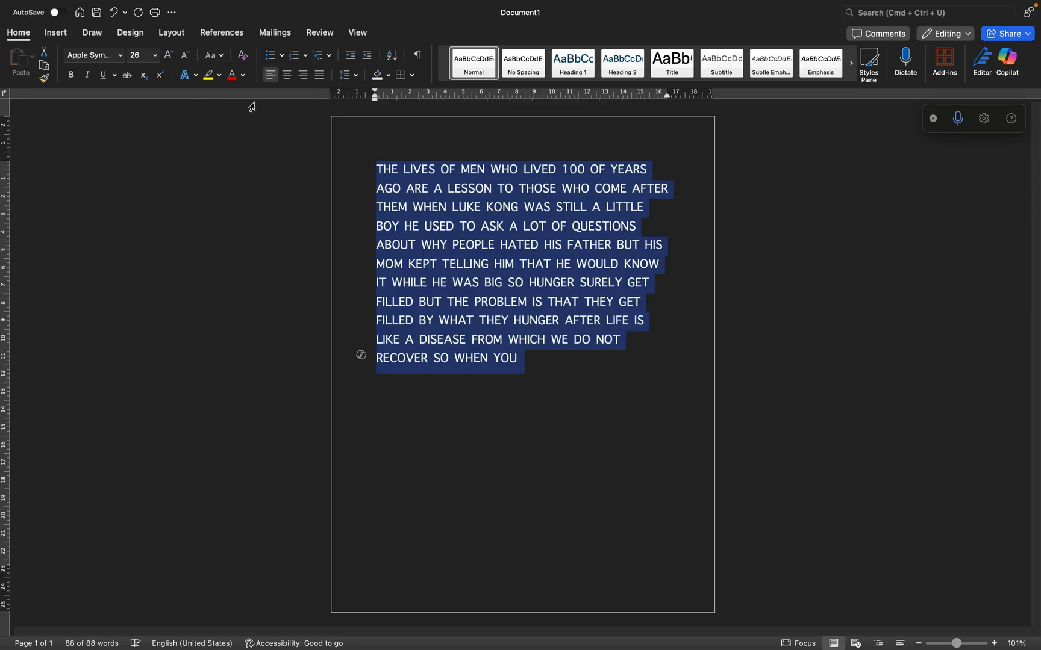
click(223, 60)
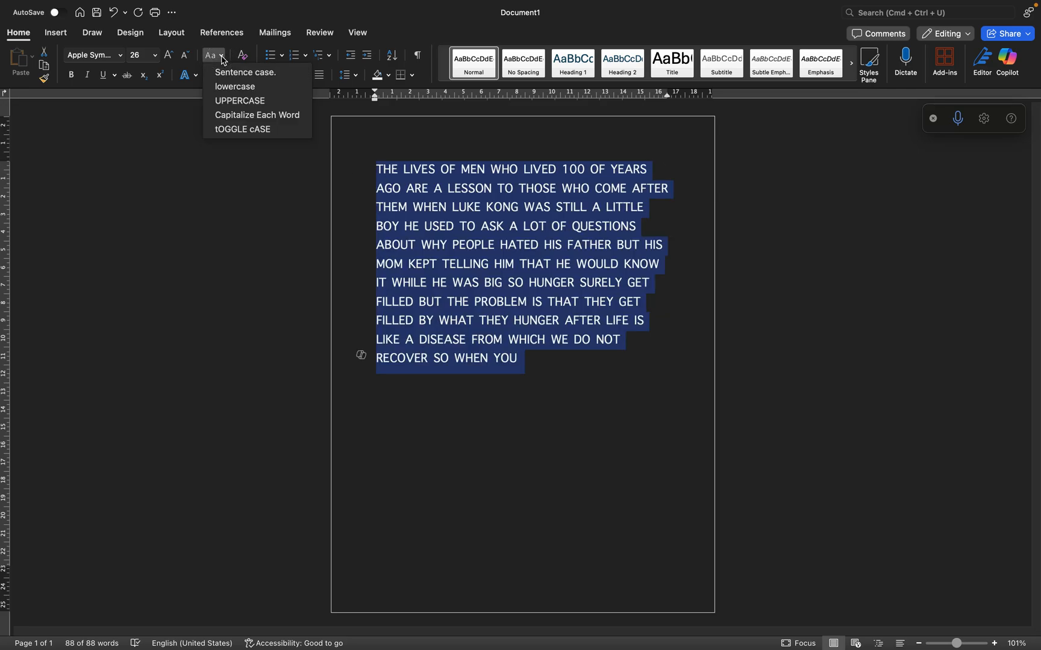
click(236, 86)
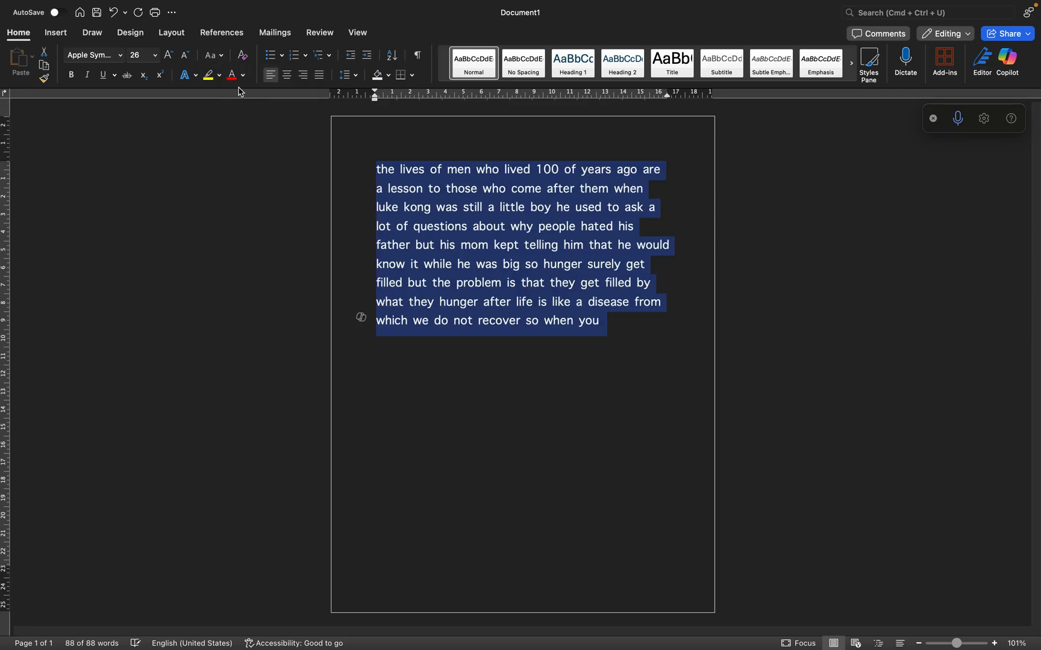
Apply Sentence case to the selected paragraph, try Capitalize Each Word on it, and return it to Sentence case
click(215, 57)
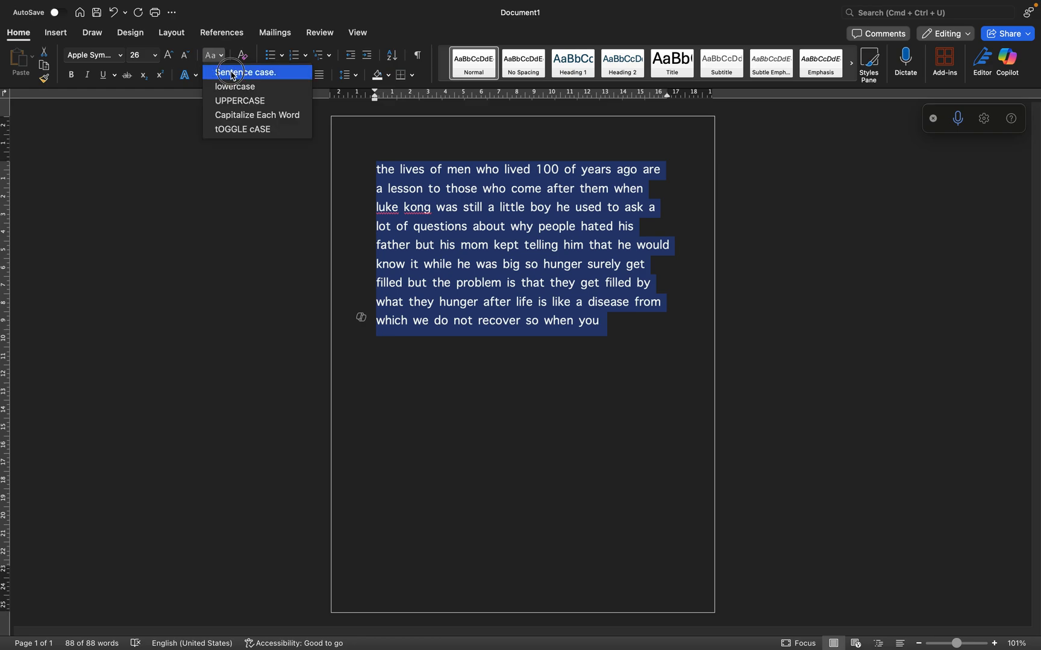
click(232, 73)
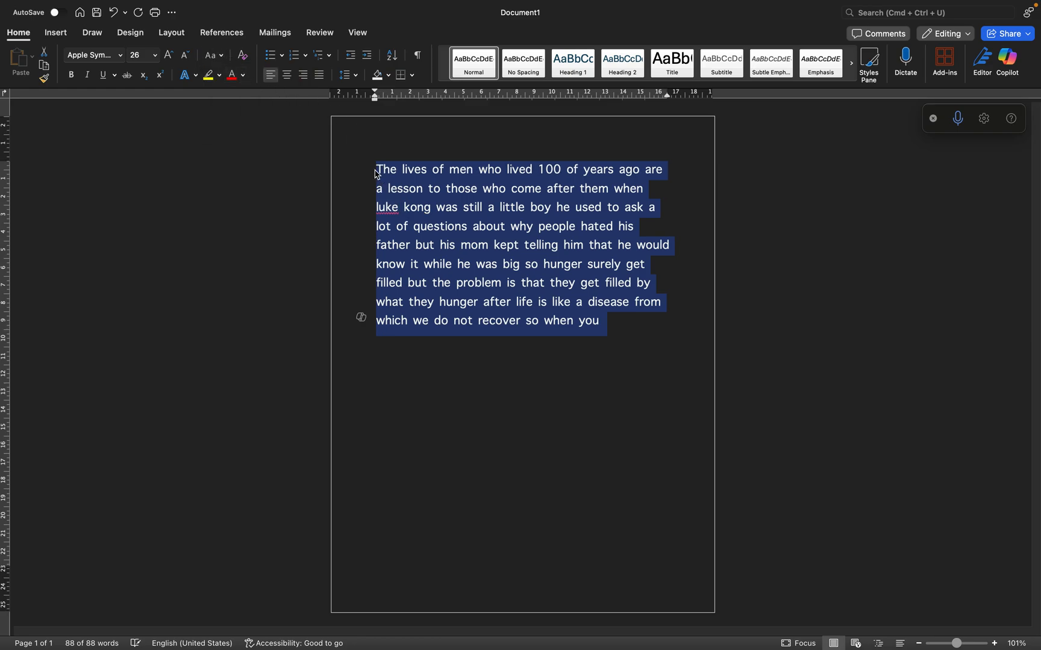
click(223, 61)
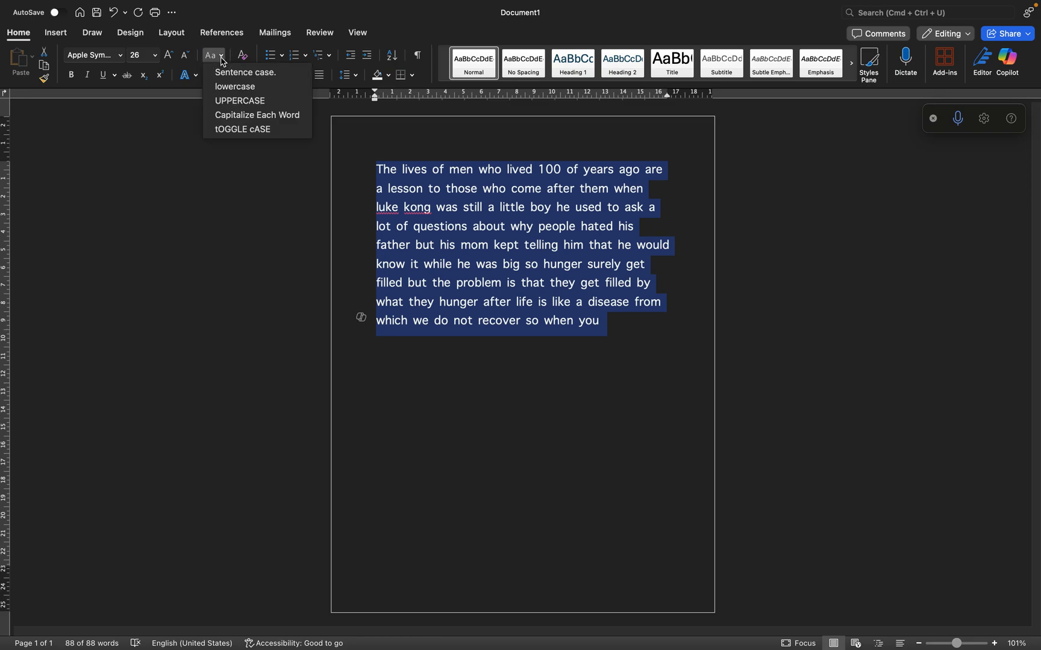
click(268, 123)
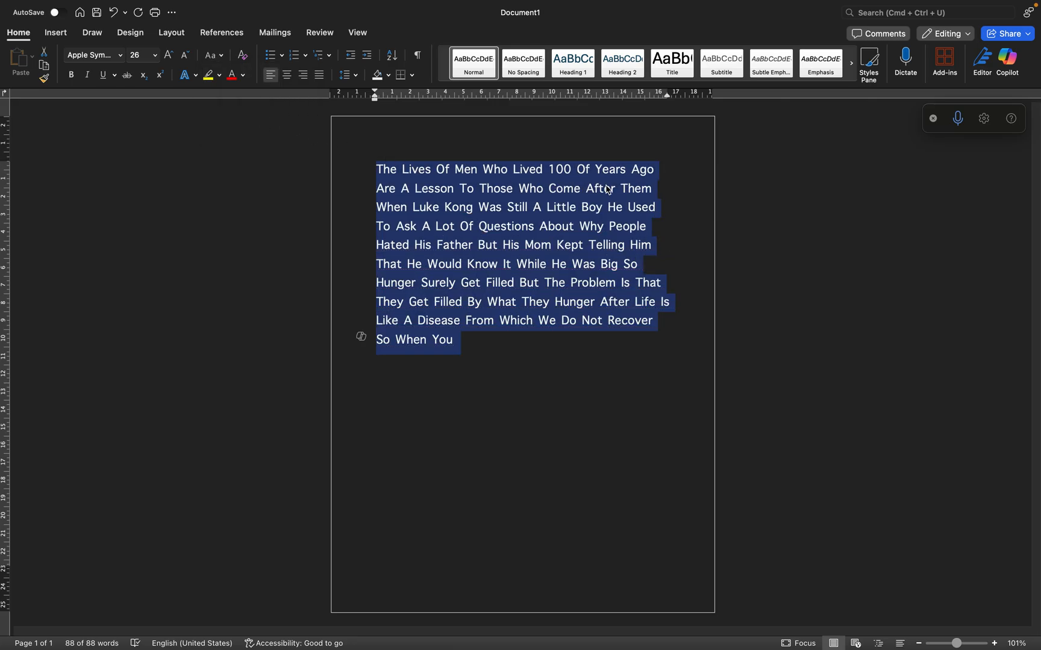
click(214, 56)
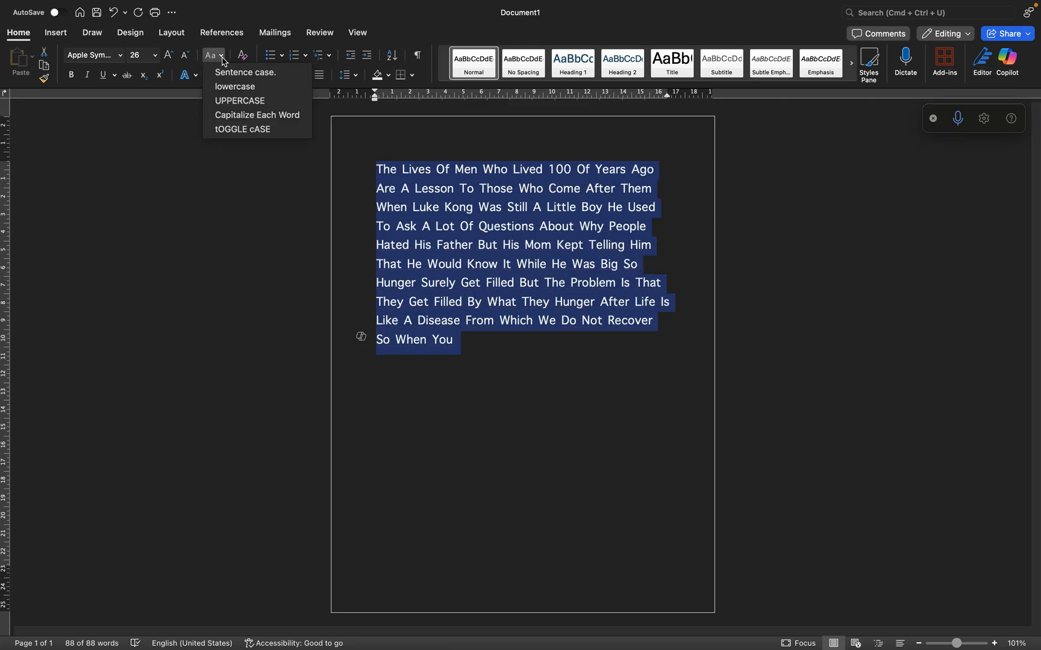
click(236, 73)
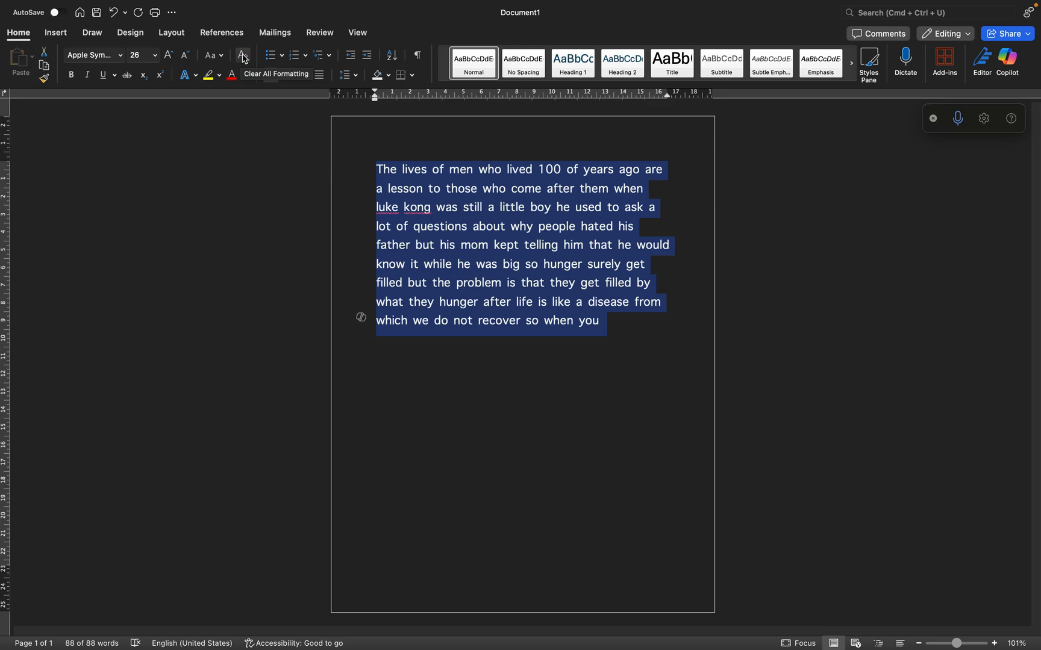
Clear all formatting from the selected paragraph and undo the clearing
click(243, 58)
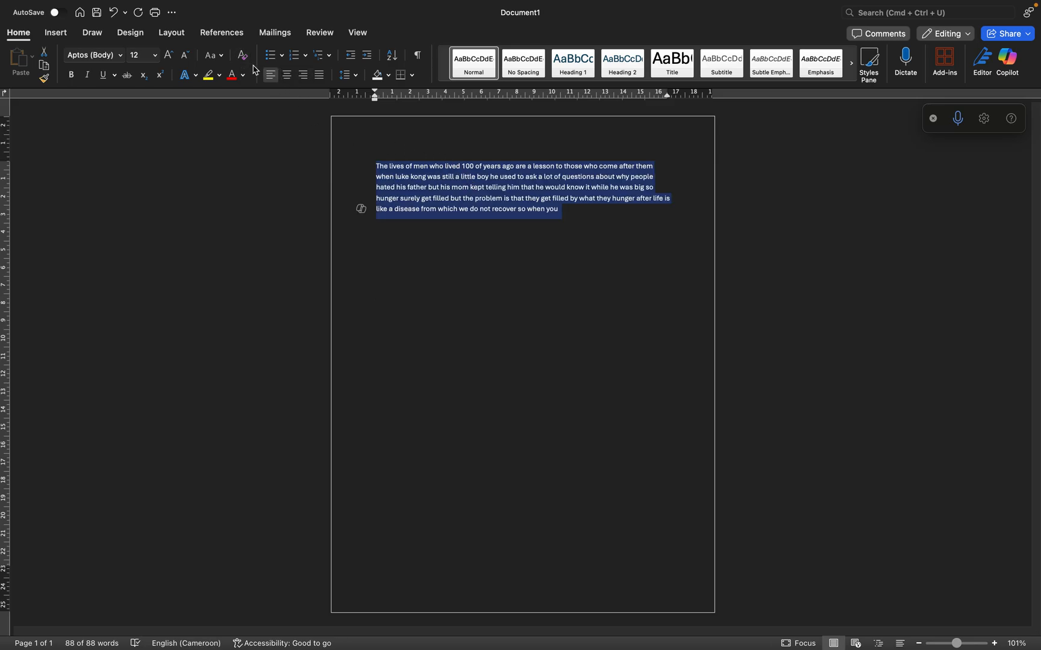
click(116, 13)
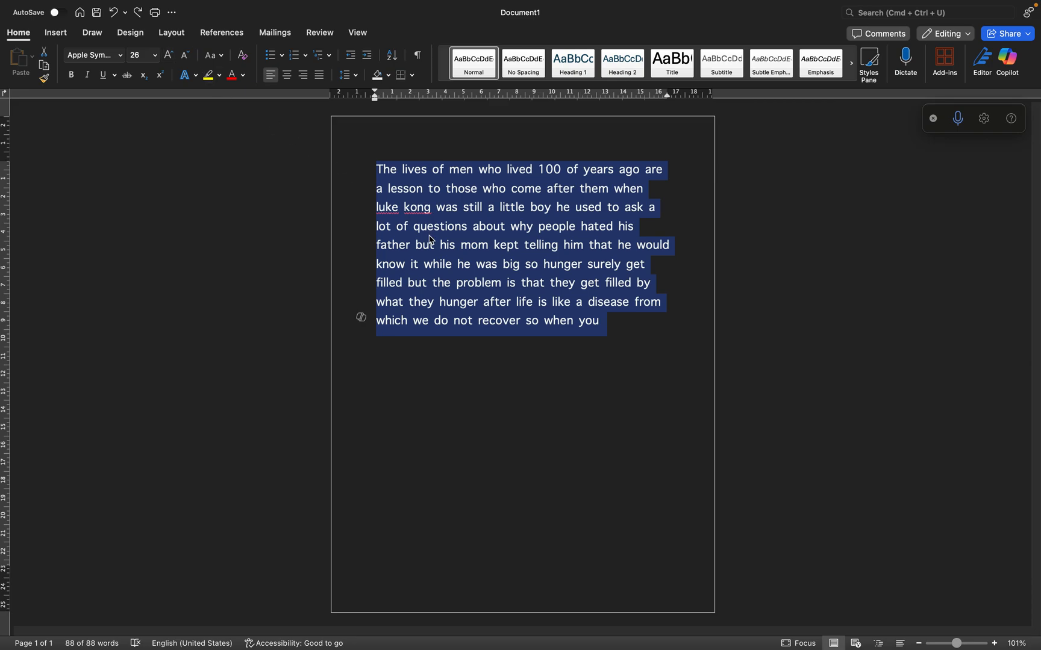
Give the paragraph solid round bullets and split it into three items, after "why people." with an added period and after "the problem is"
click(283, 56)
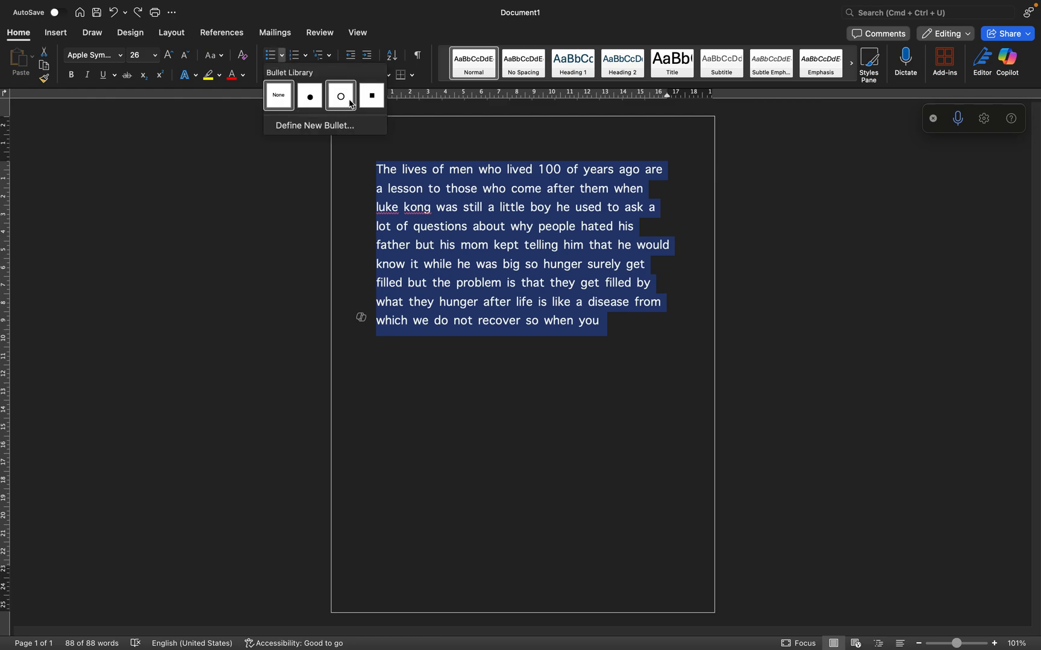
click(310, 98)
click(652, 236)
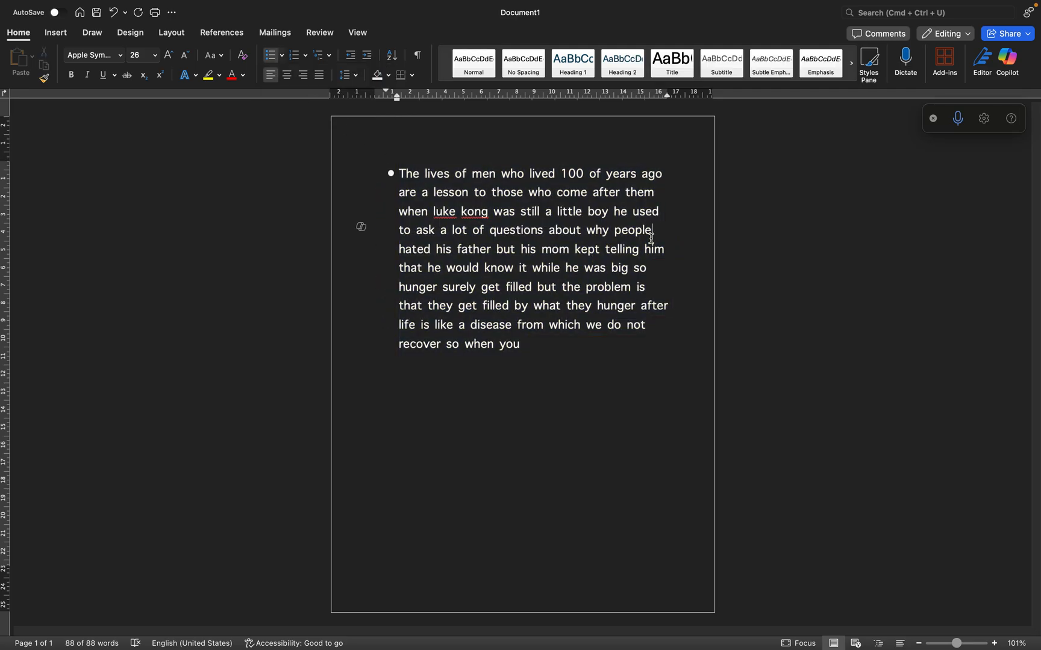
key(Return)
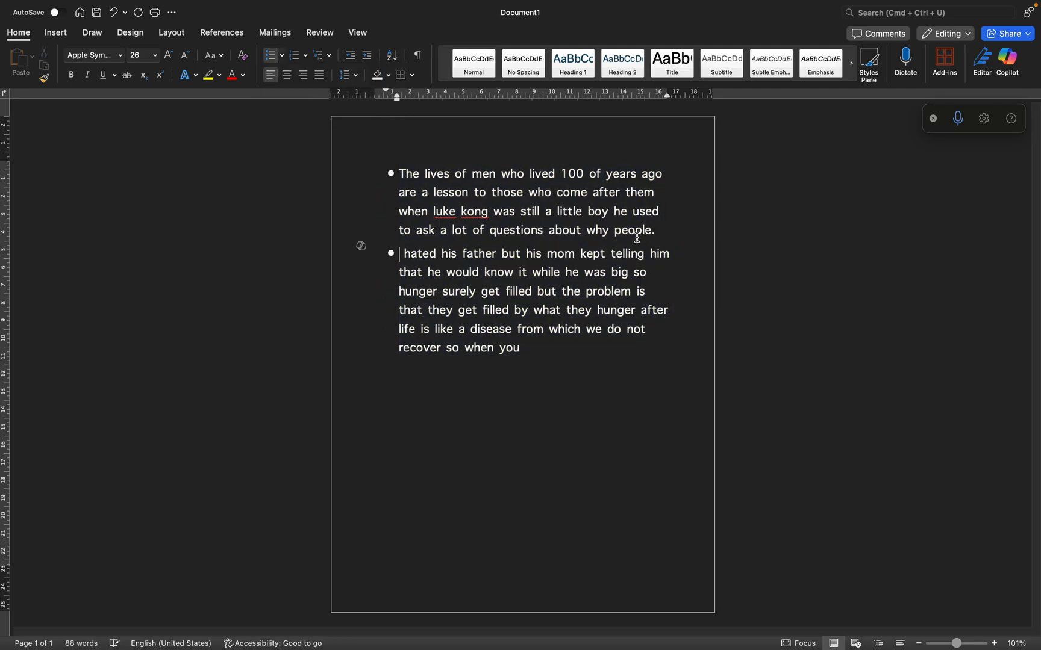
click(653, 293)
key(Return)
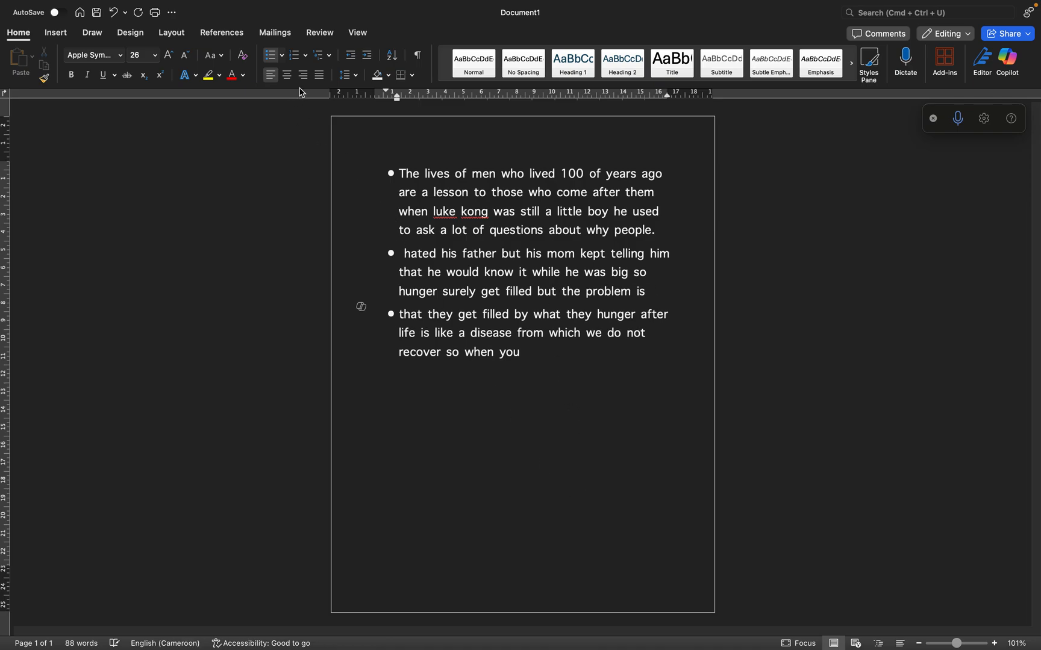
Select all three bulleted items and number them in the 1. 2. 3. format, and switch them to the a) b) c) format
drag(551, 362, 372, 170)
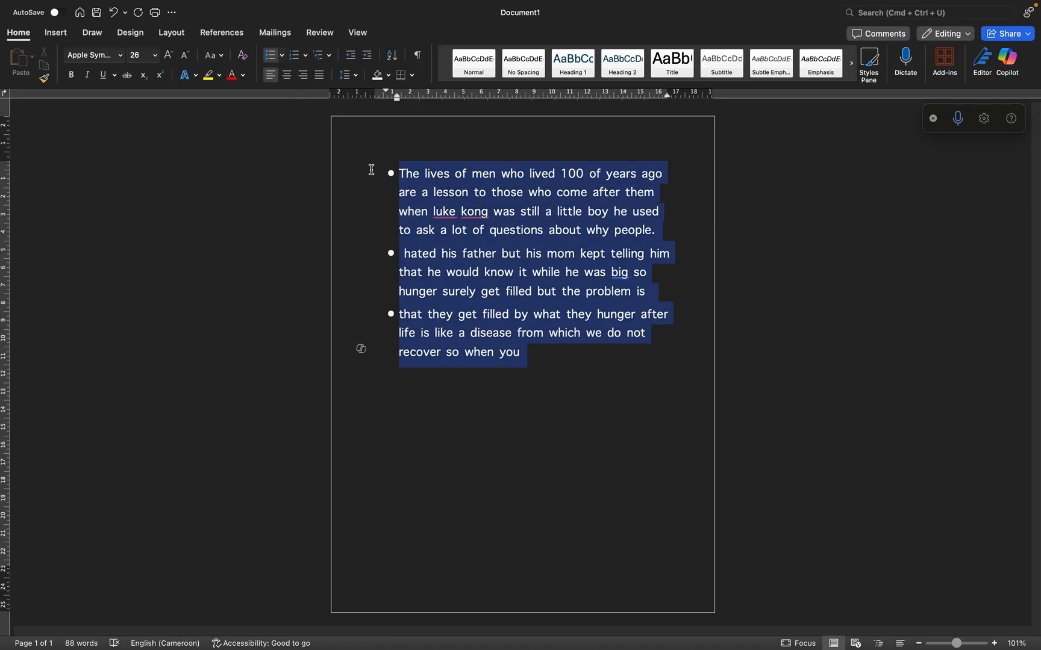
click(306, 55)
click(361, 106)
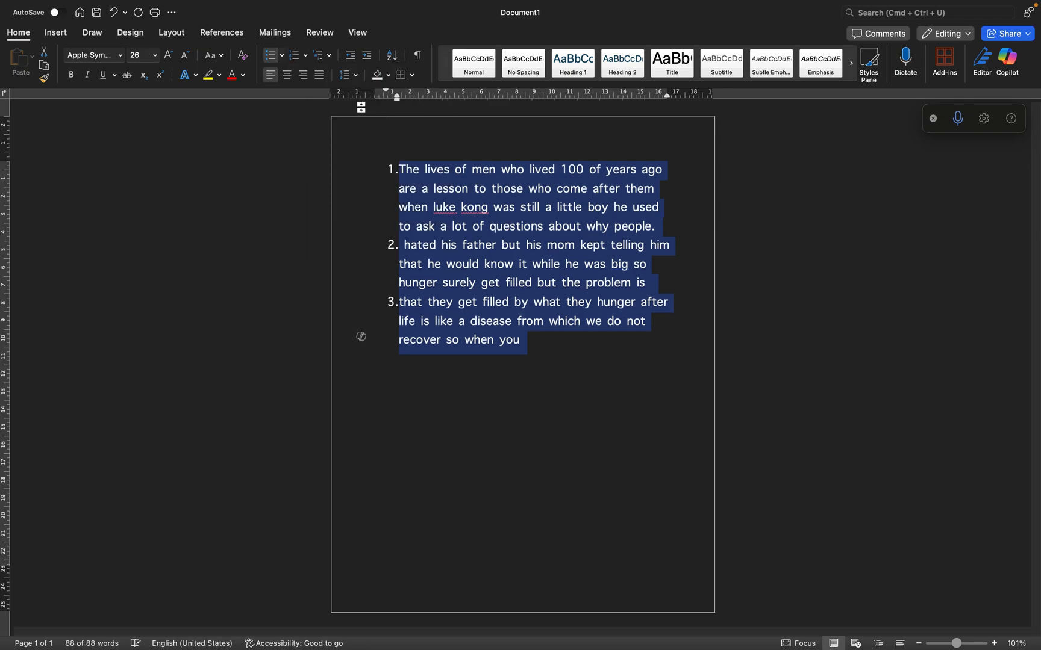
click(305, 55)
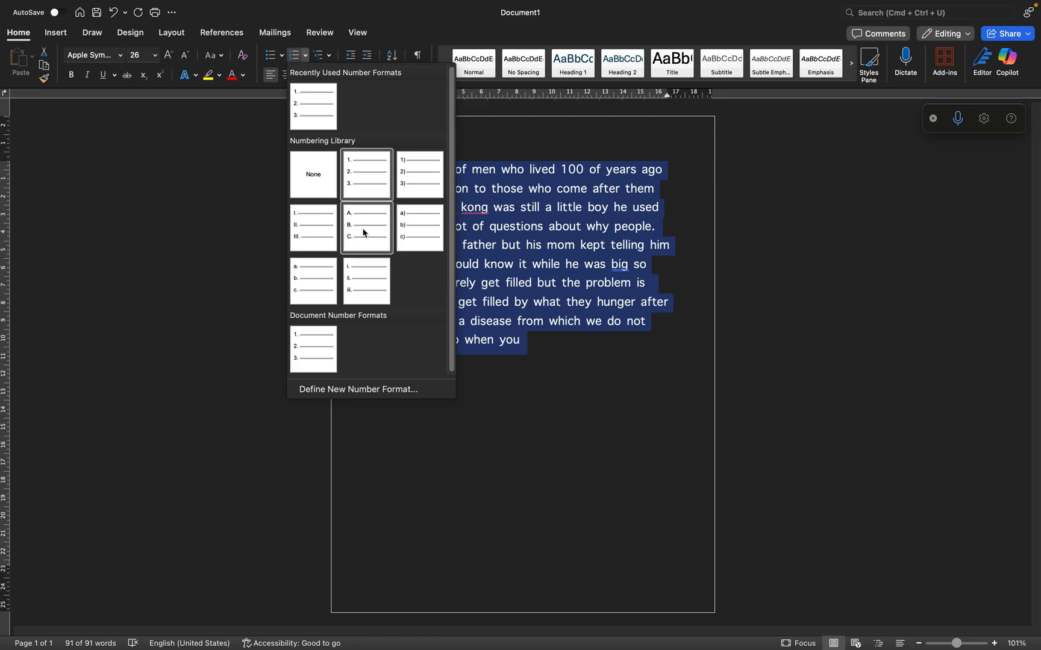
click(403, 233)
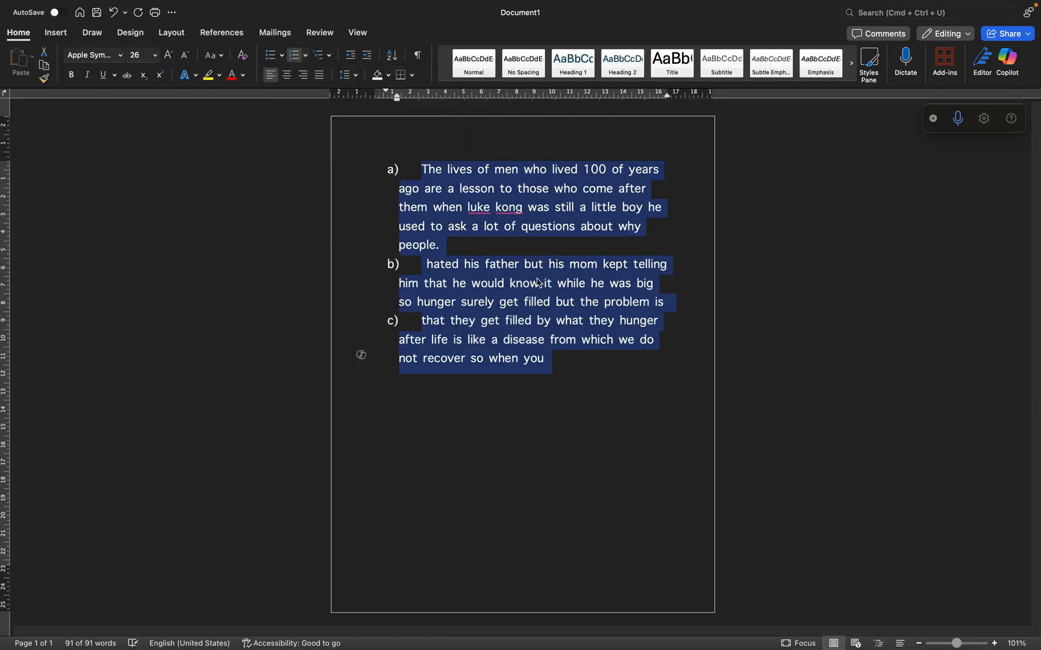
Apply the 1) a) i) multilevel list format to the three selected items
click(328, 56)
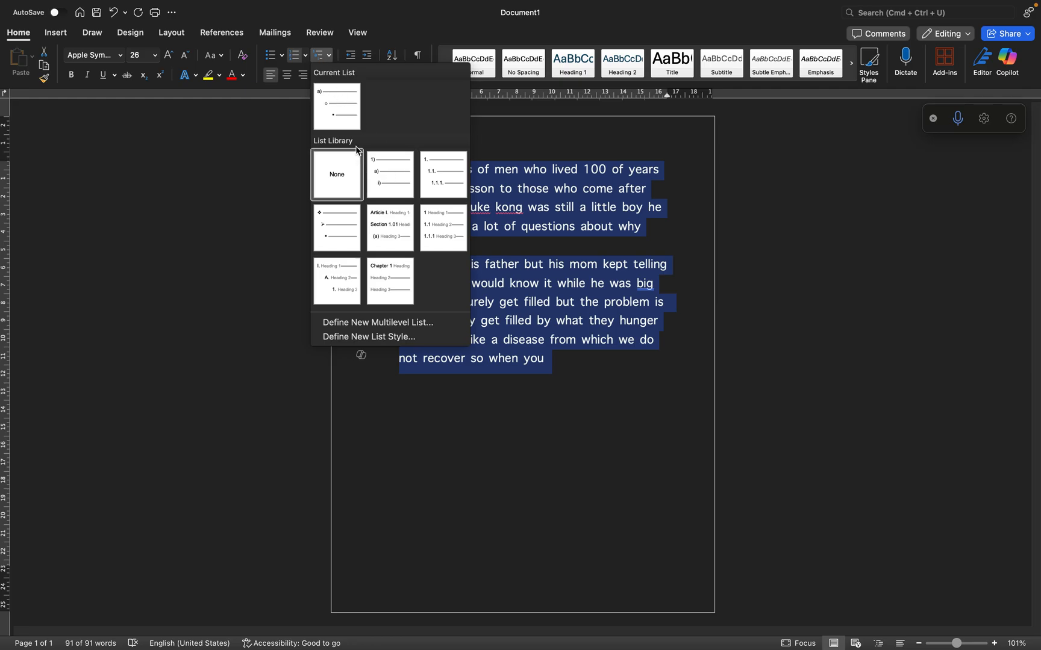
click(389, 180)
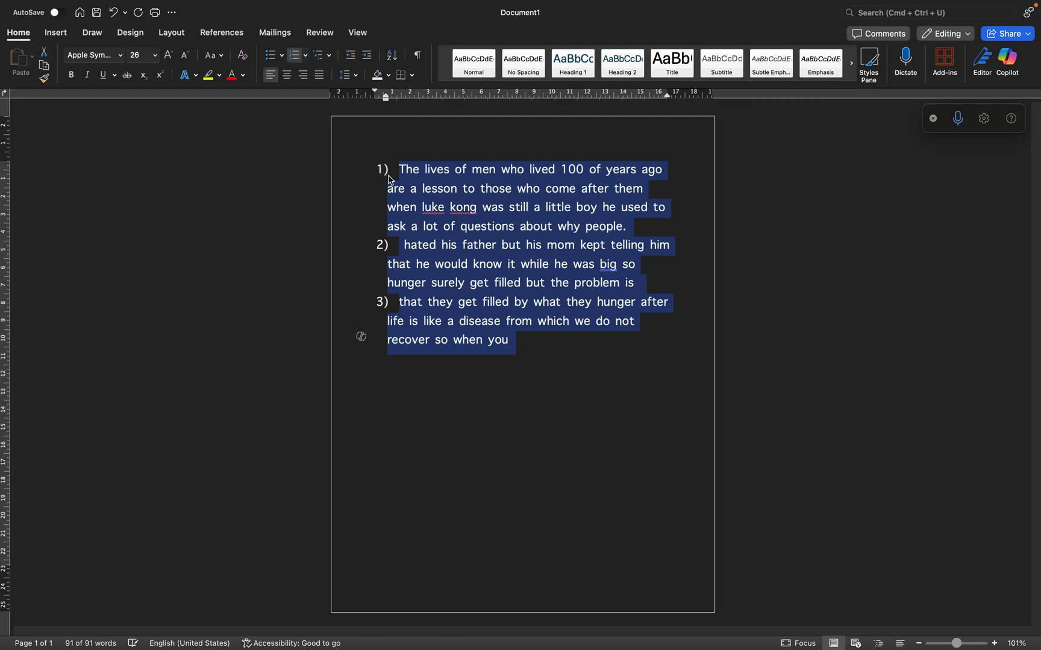
click(426, 230)
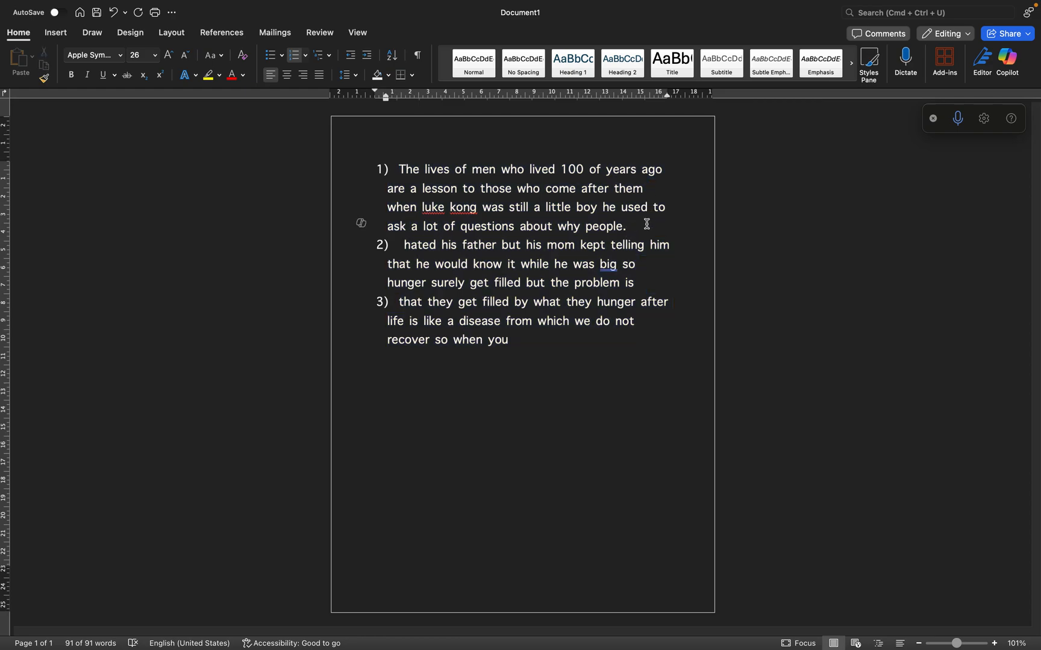
Split the first item after "come after them", ending it with a period, and demote the new item to second level
click(646, 189)
key(BackSpace)
text(.)
key(Return)
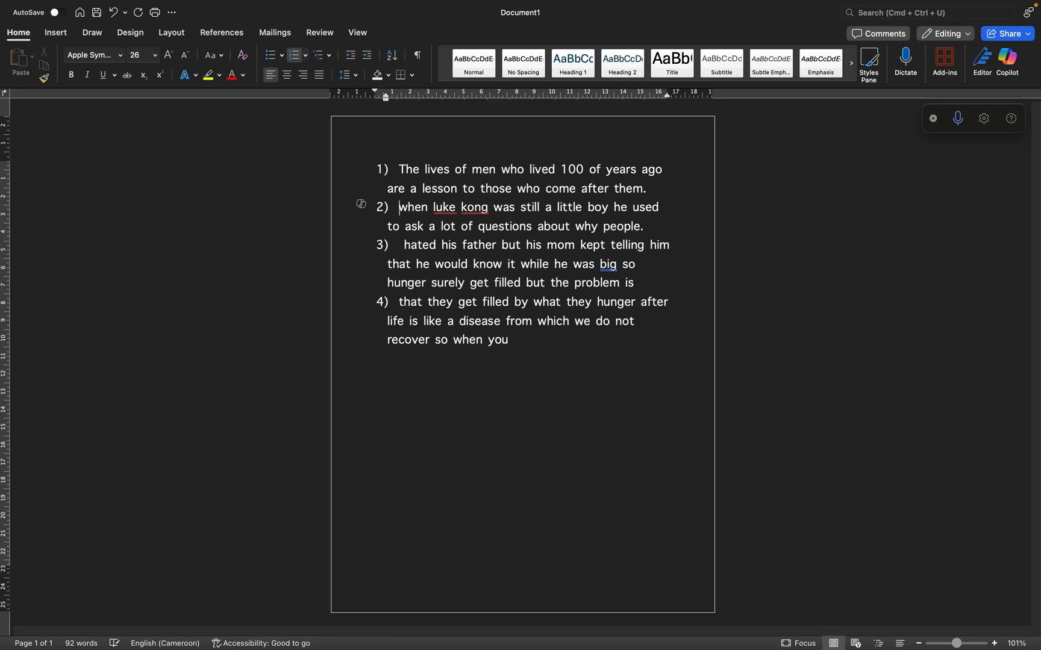
key(Tab)
click(390, 172)
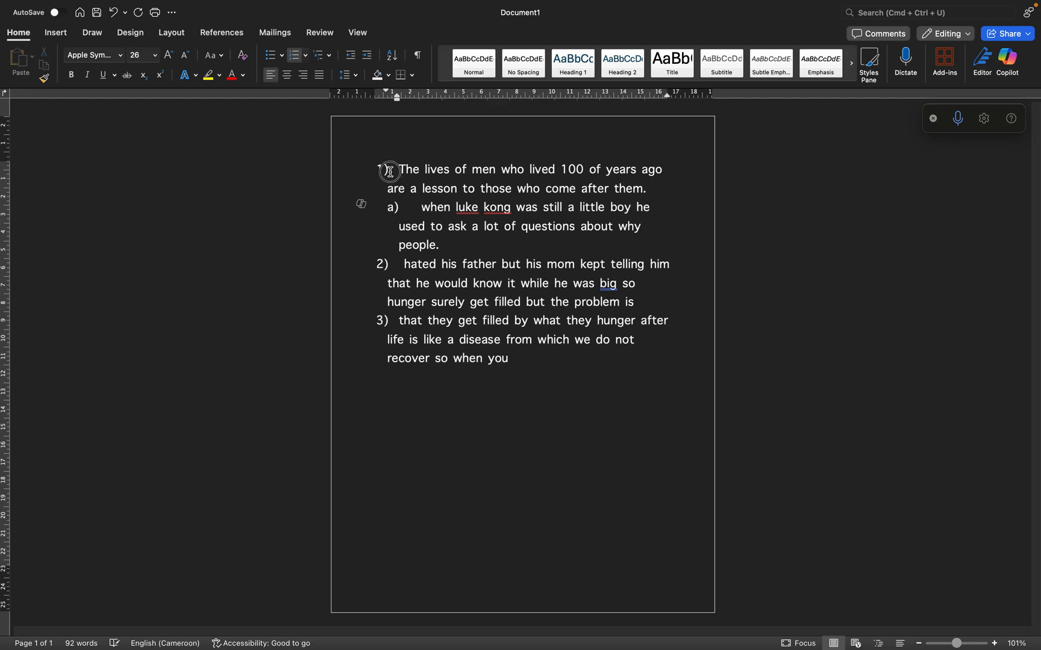
click(382, 175)
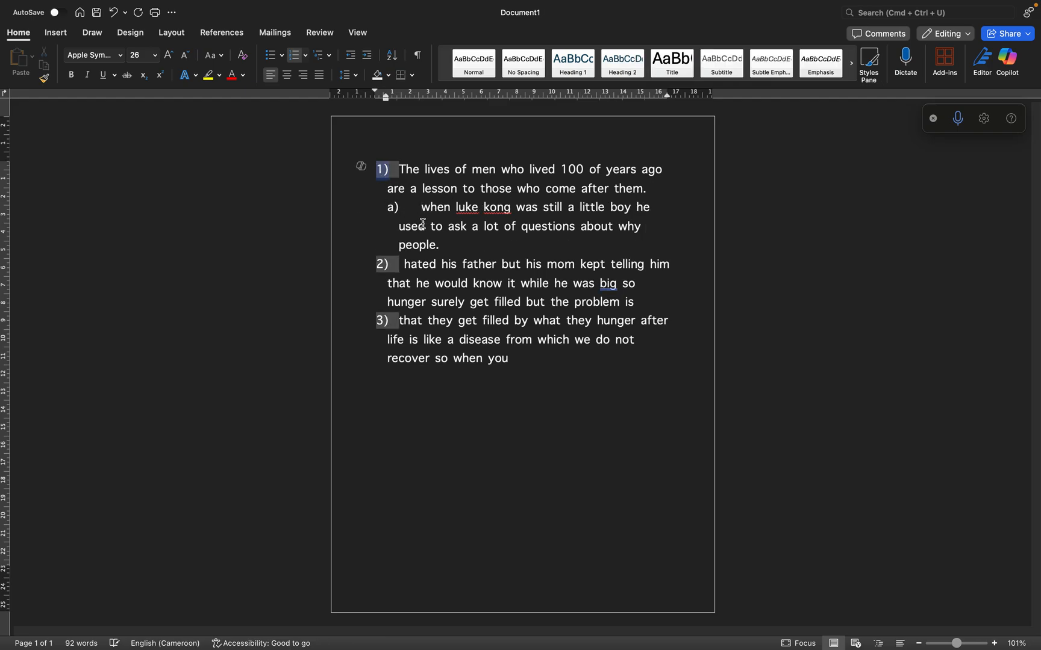
Add a third-level item below the second-level item ending in "why people.", reading "And type anything here."
click(452, 240)
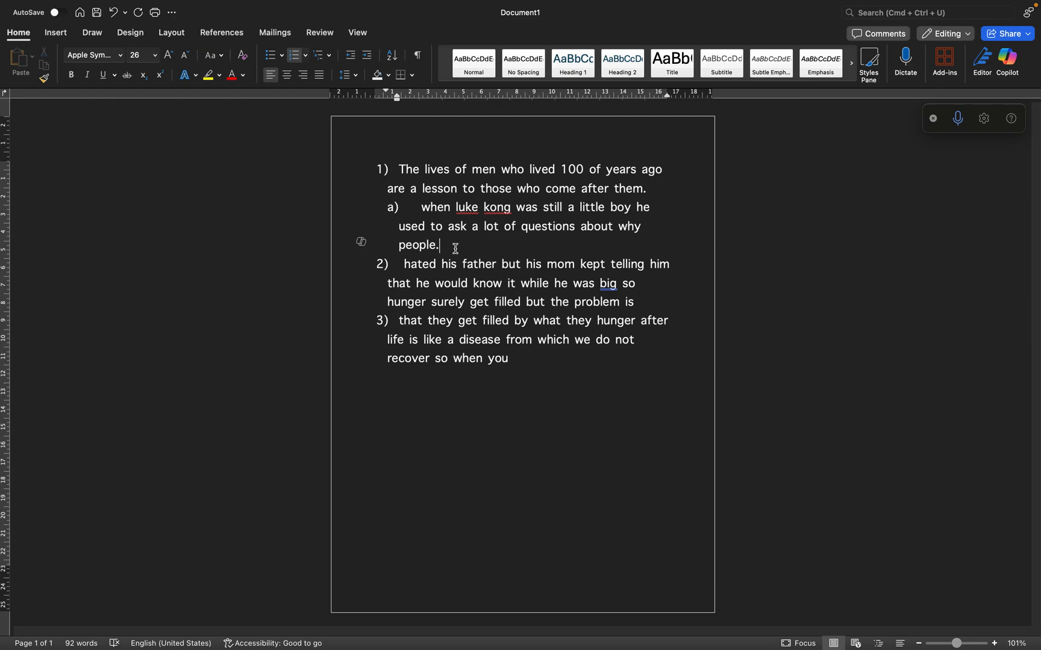
key(Return)
key(Tab)
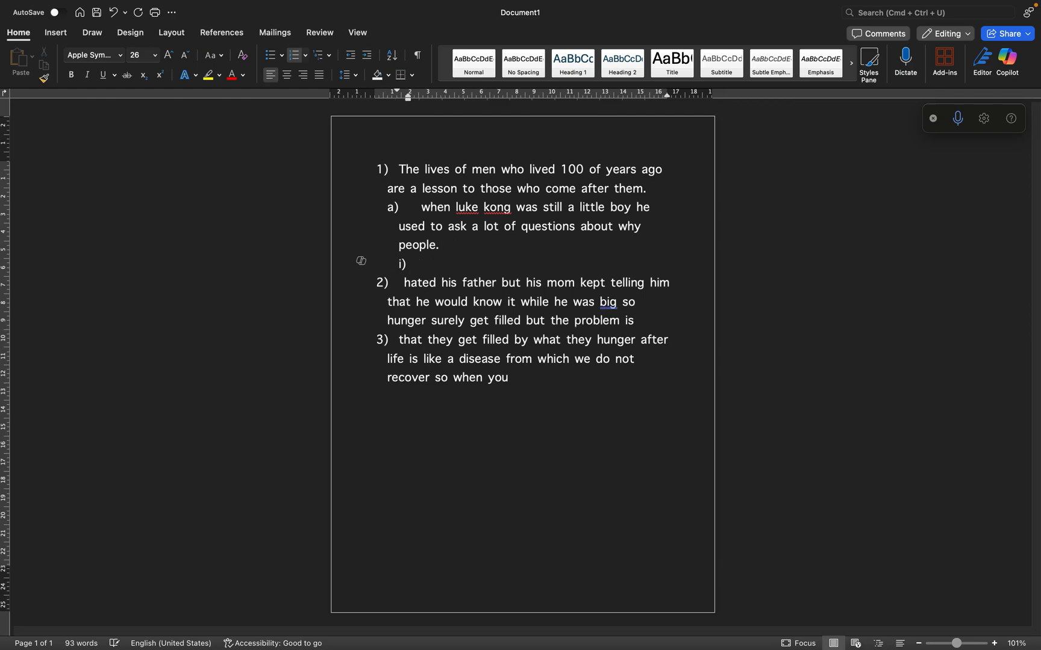
text(asdf)
key(BackSpace)
key(BackSpace)
key(BackSpace)
text(nd type anything)
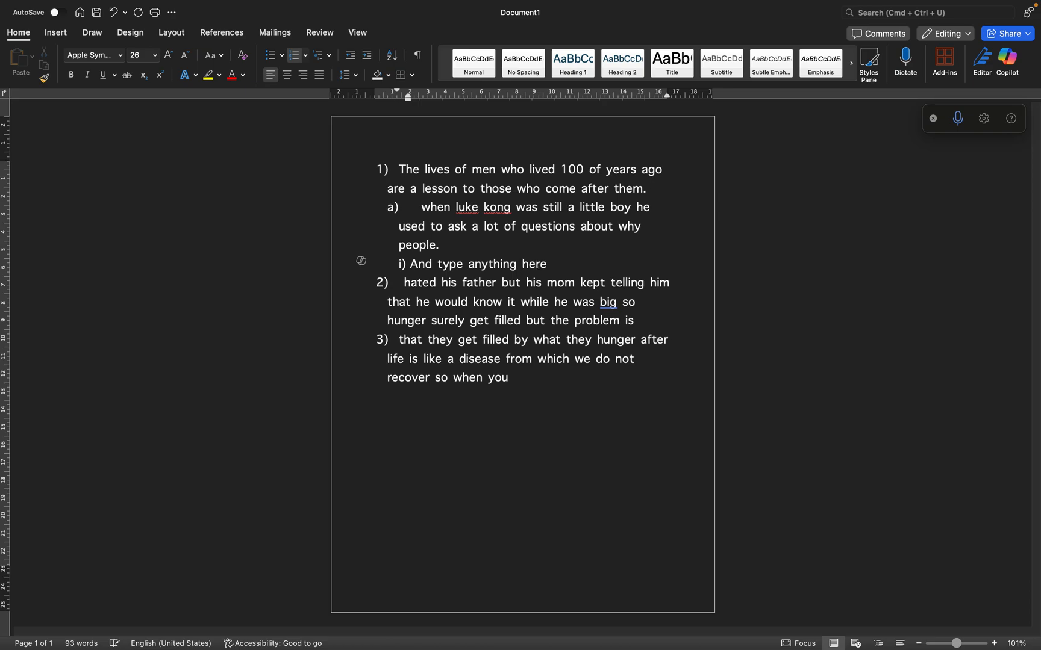
Add two more third-level items reading "Dfasd" and "Ad", and remove the extra fourth item started below them
key(Return)
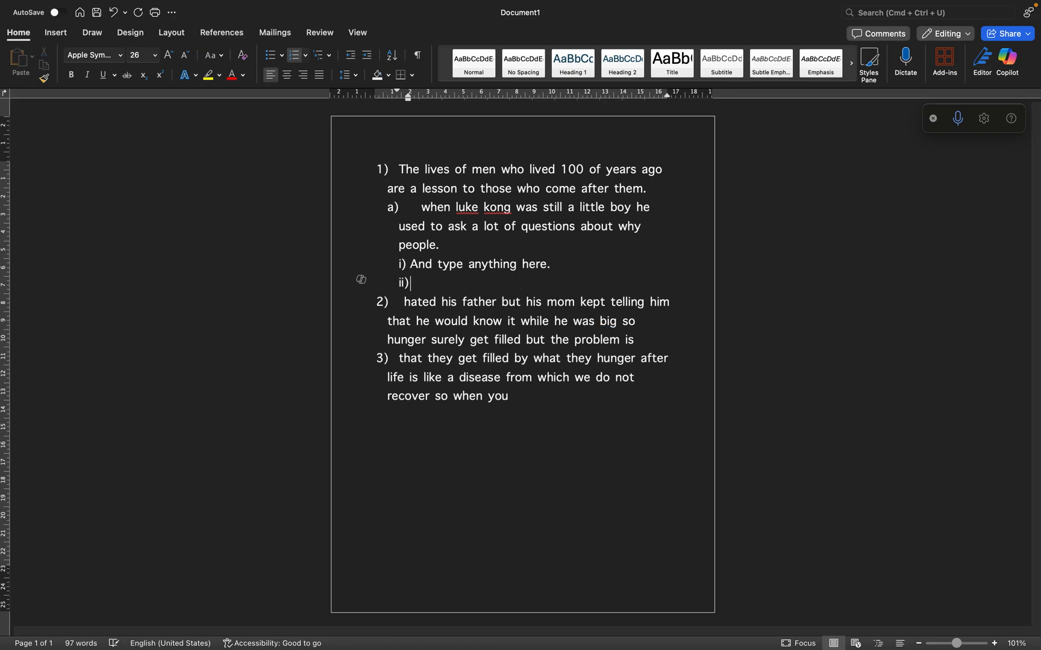
text(dfasd)
key(Return)
text(ad)
key(Return)
text(a)
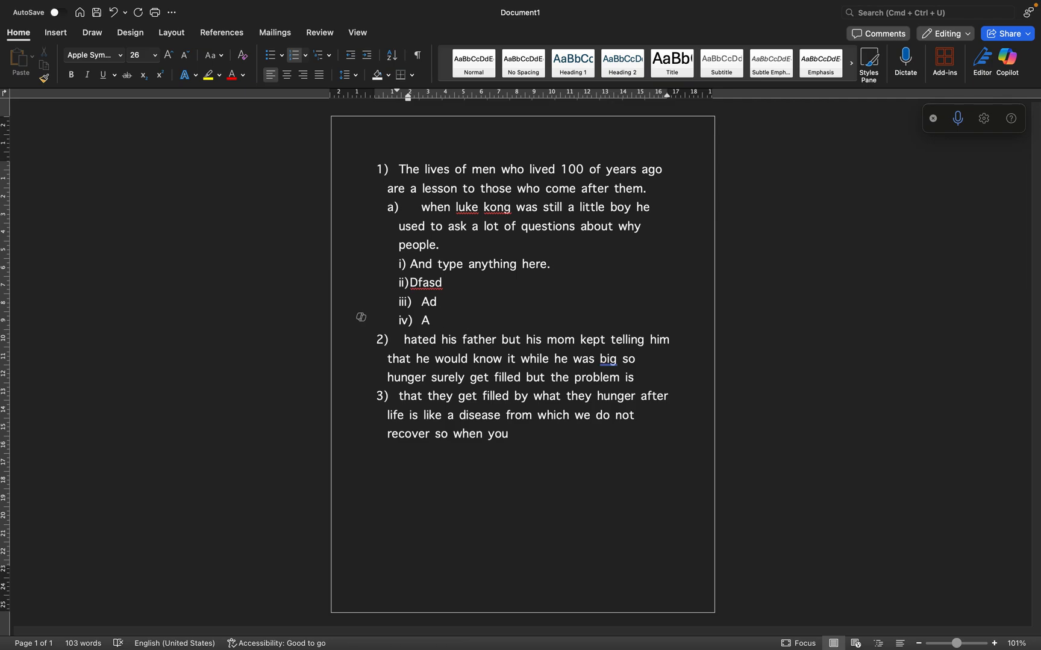
key(BackSpace)
key(BackSpace)
key(BackSpace)
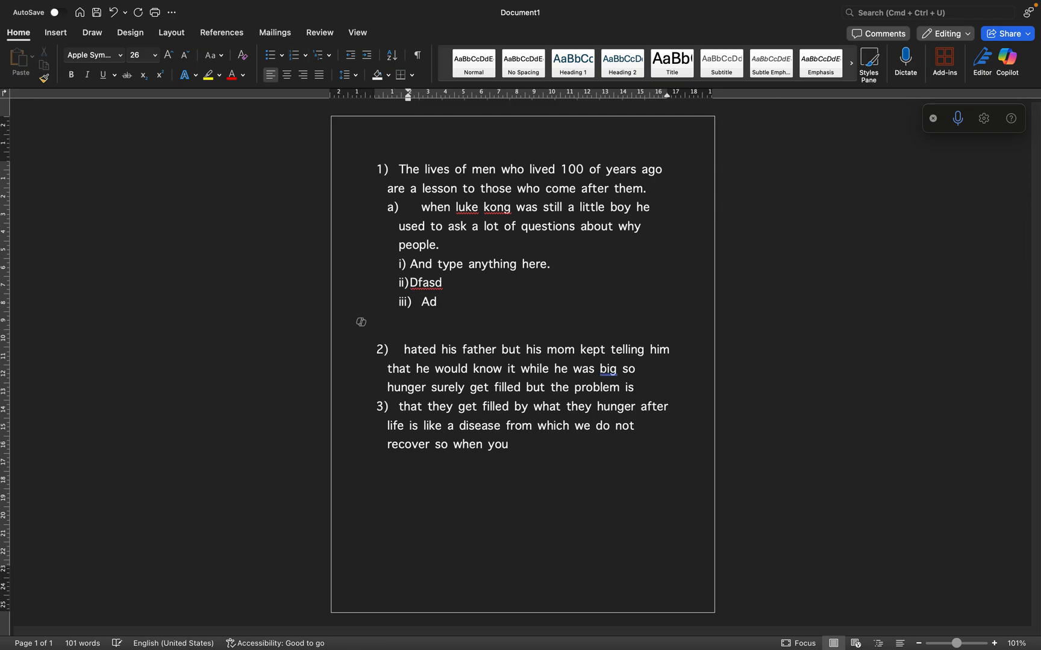
key(BackSpace)
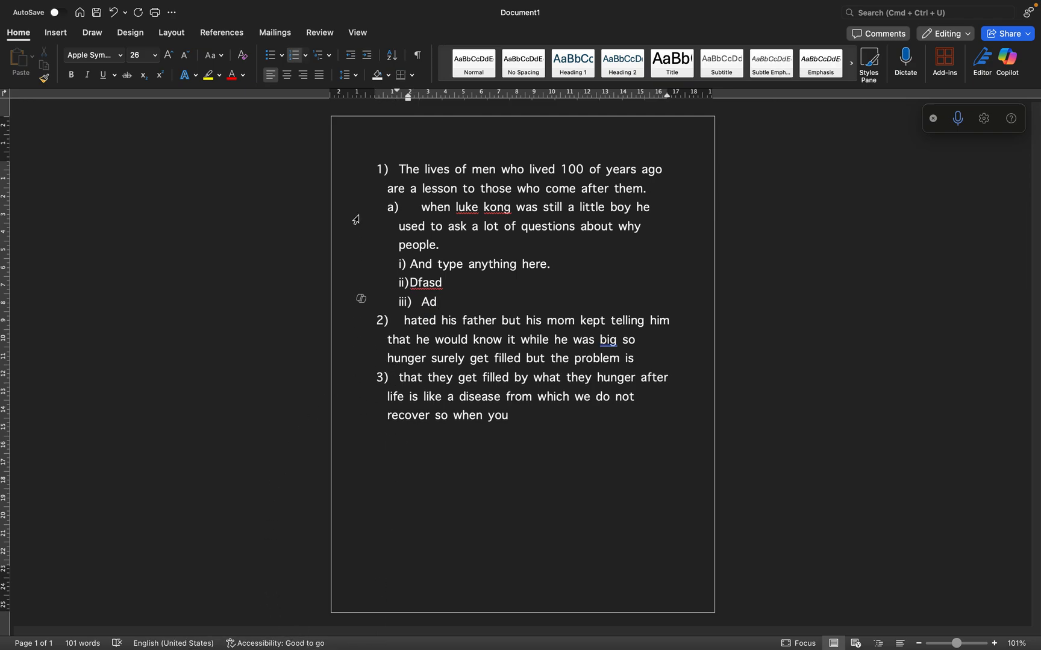
Select the whole multilevel list and increase its indent by one level
drag(512, 416, 355, 172)
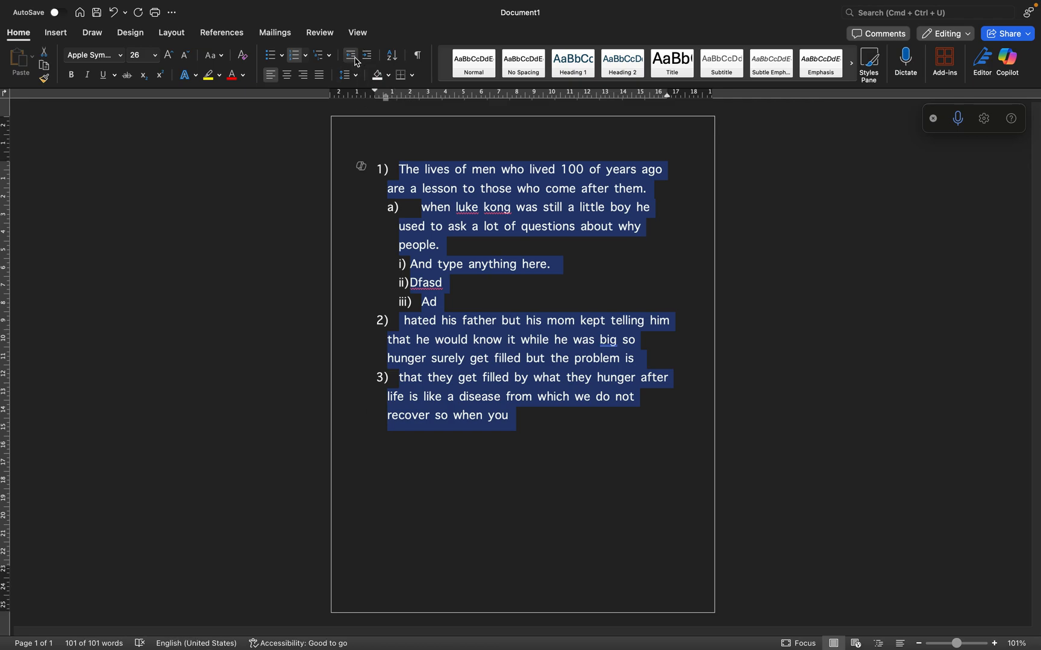
click(368, 57)
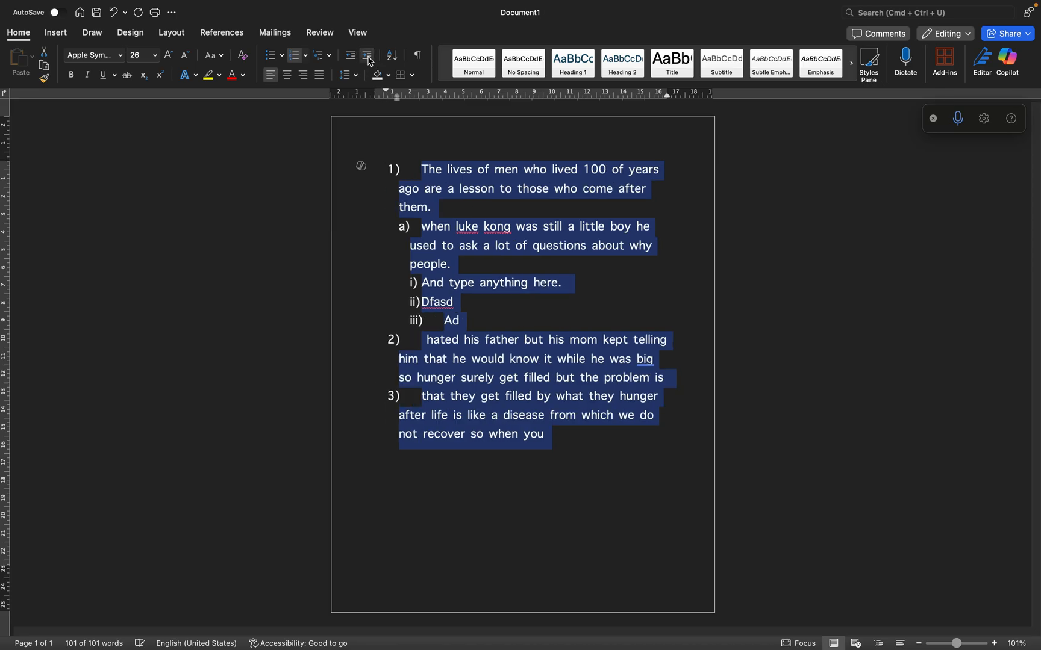
Increase the selected list's indent by several more levels and decrease it again until the numbers sit at the left margin
click(369, 59)
click(368, 58)
click(368, 57)
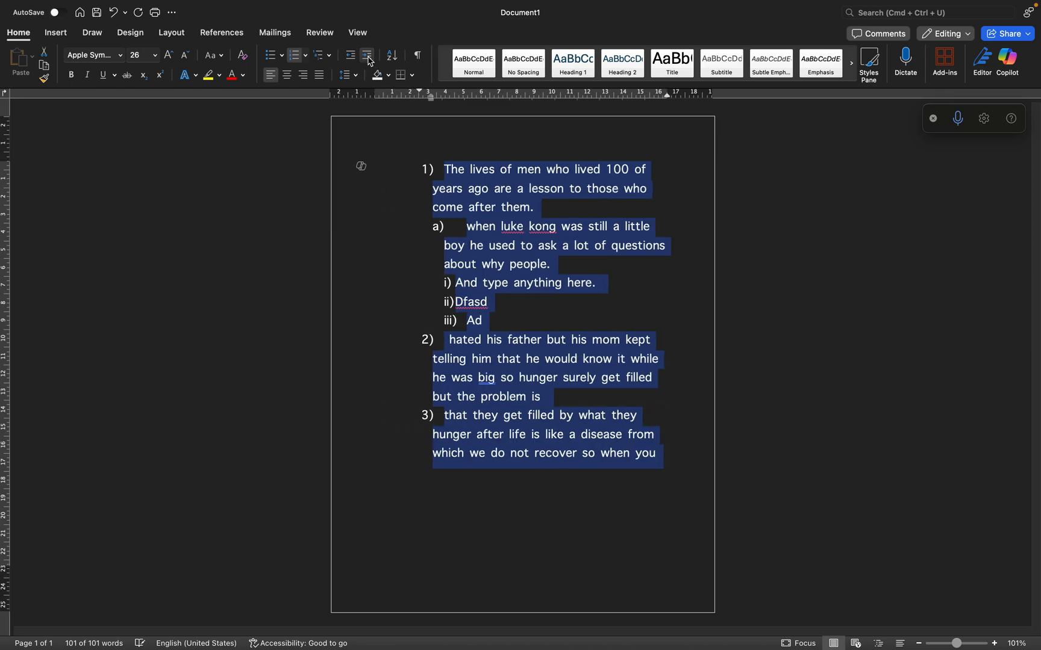
click(368, 57)
click(356, 61)
click(354, 59)
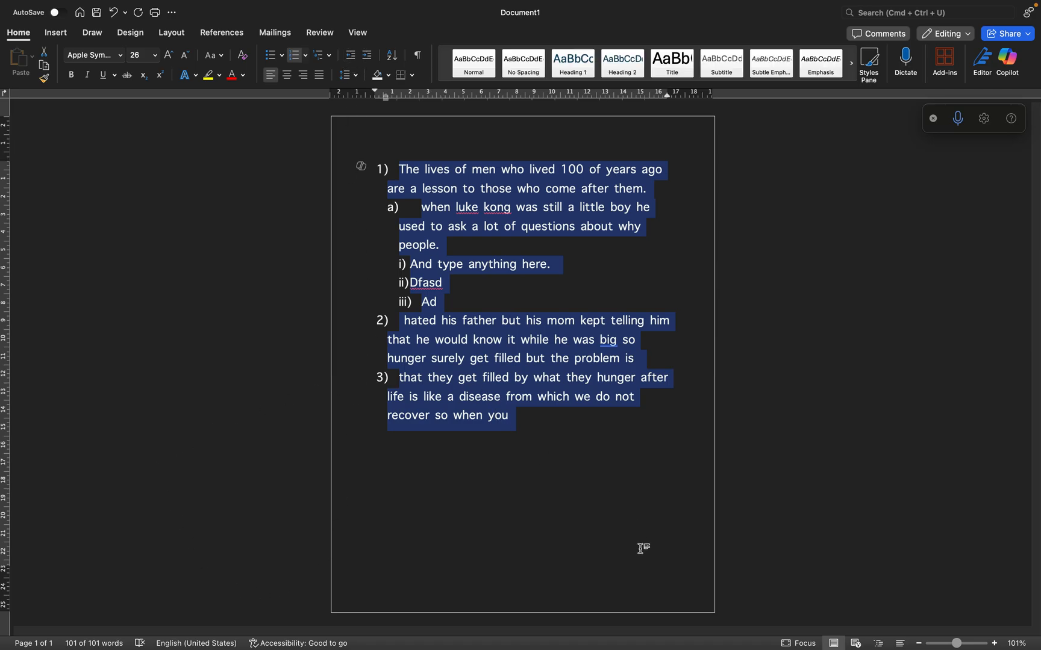
Apply bold, italic and underline to the whole selected list, and remove all three formats again
click(71, 75)
click(87, 75)
click(103, 76)
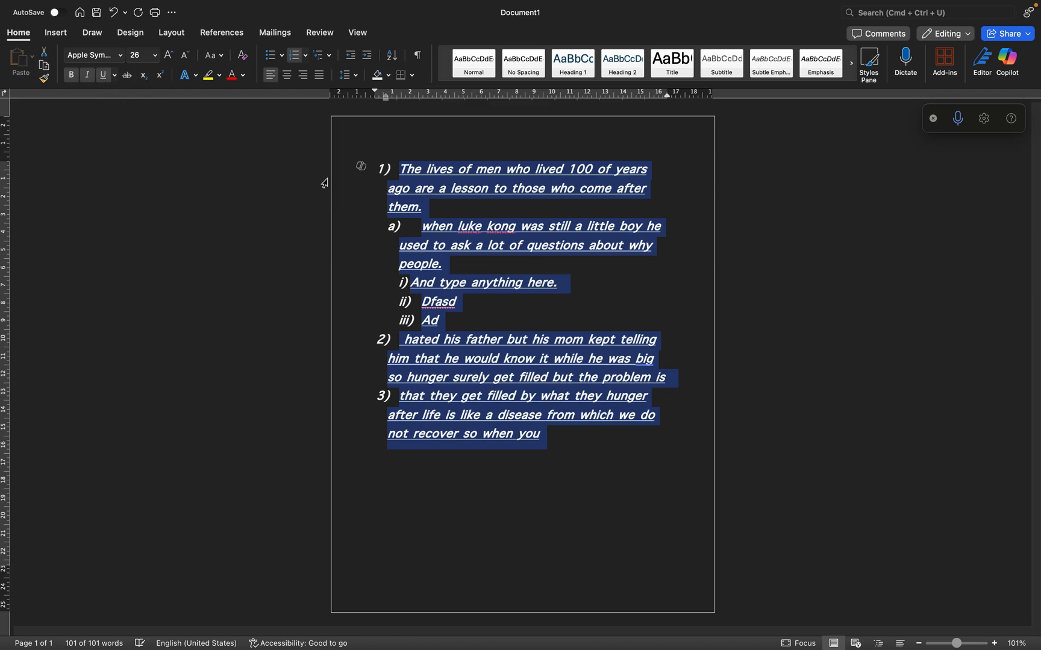
click(72, 76)
click(87, 76)
click(103, 75)
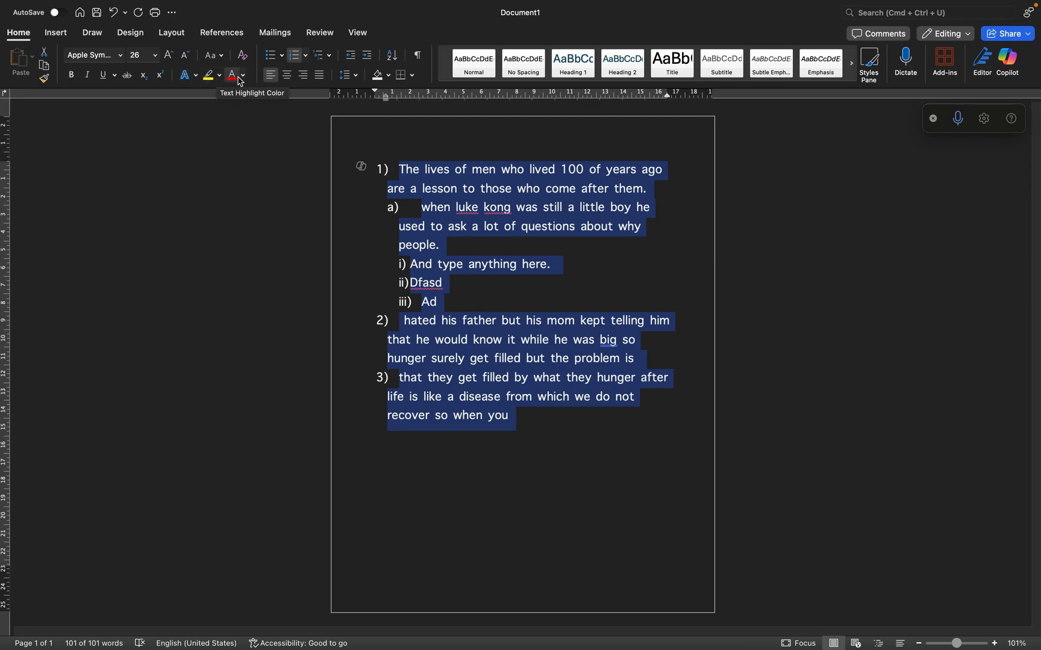
Highlight the text from "The lives of men" through "about why" in yellow, and undo the highlight
click(426, 238)
drag(653, 232, 318, 163)
click(220, 76)
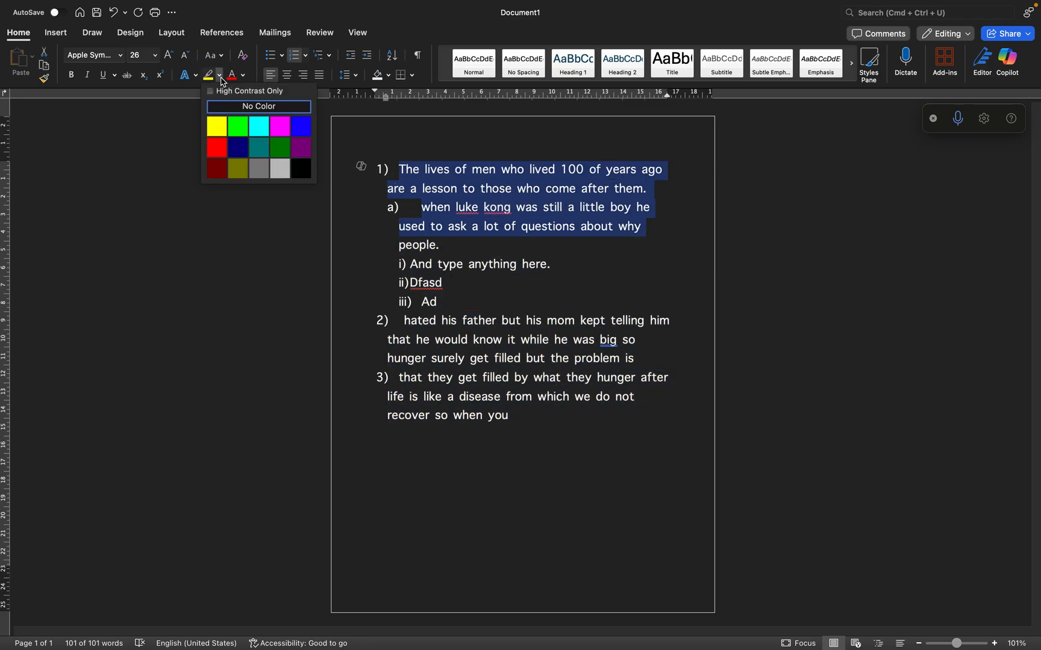
click(224, 137)
click(461, 227)
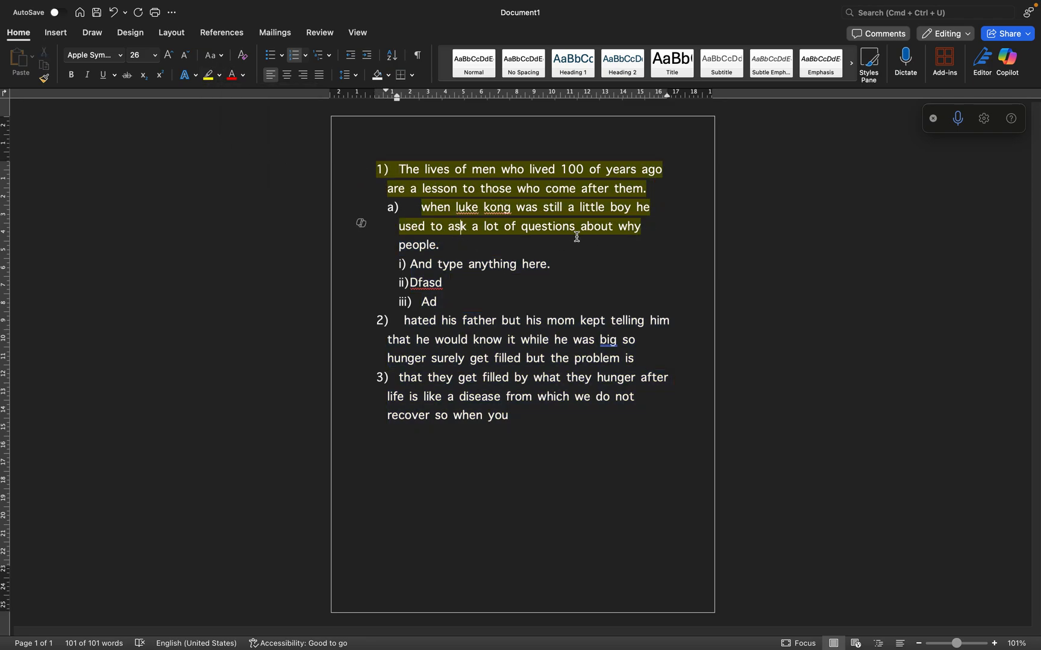
drag(656, 234, 341, 174)
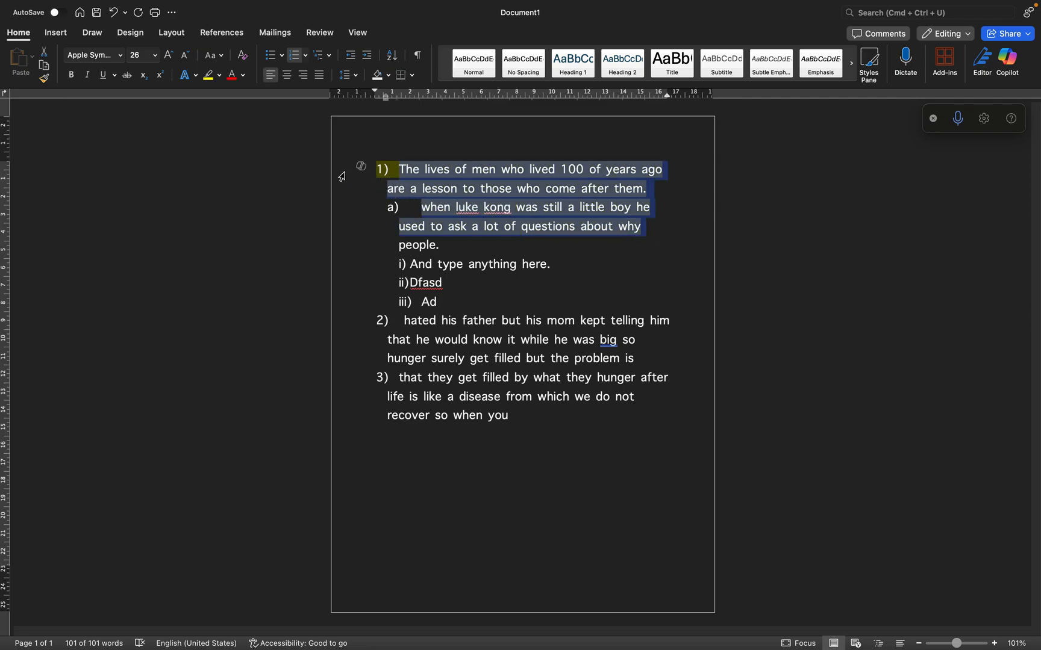
key(super+z)
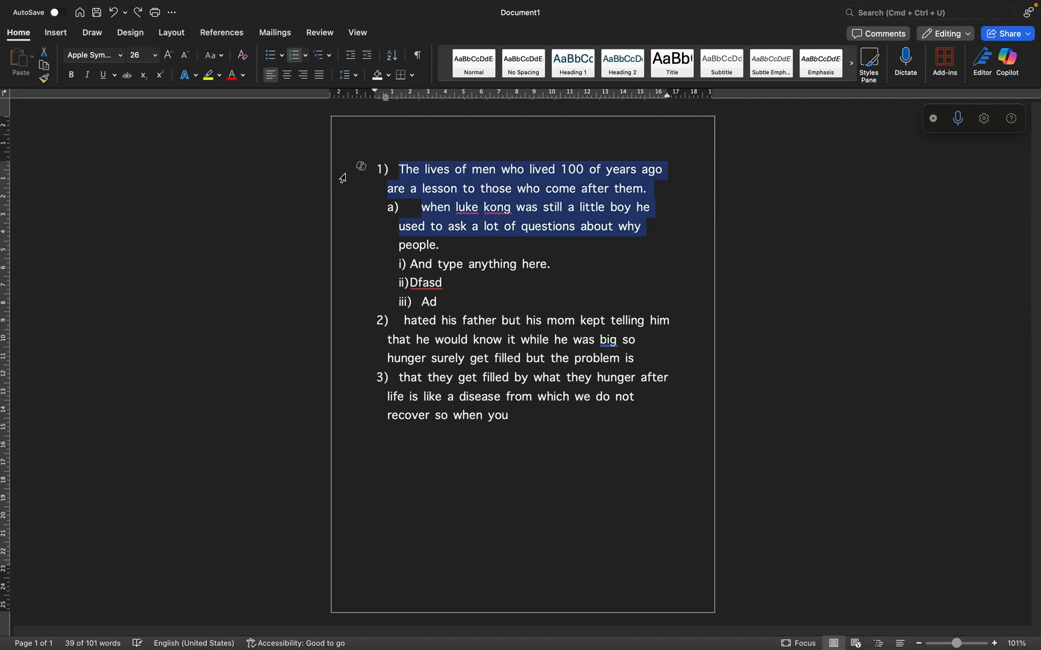
Apply the purple reflection text effect to the passage from "The lives of men" through "about why", and undo it
click(442, 237)
drag(646, 231, 367, 185)
click(198, 80)
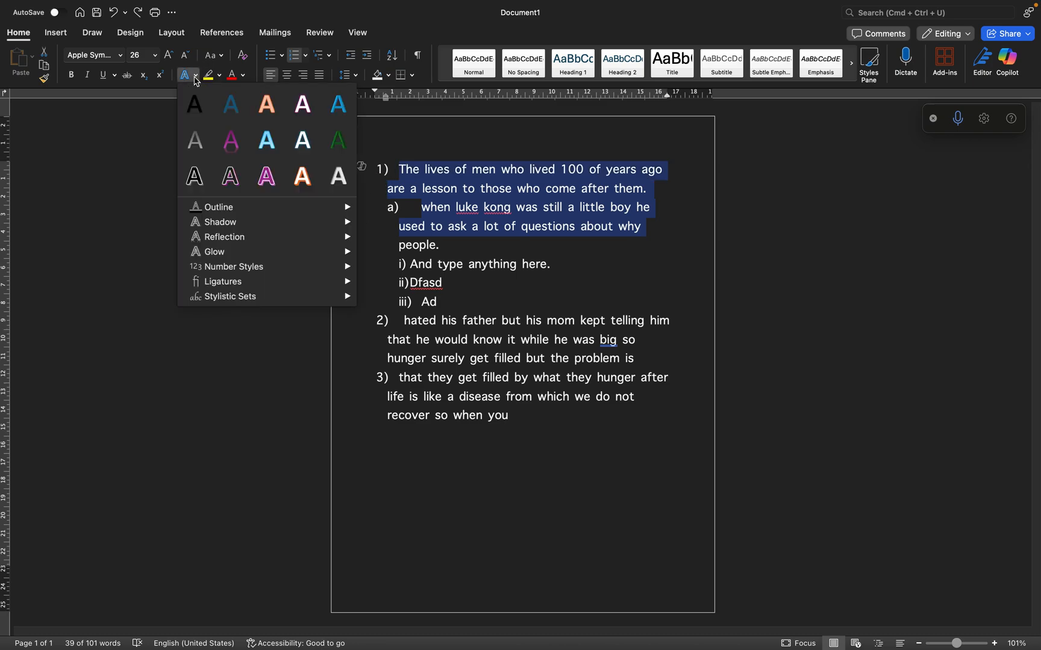
click(226, 142)
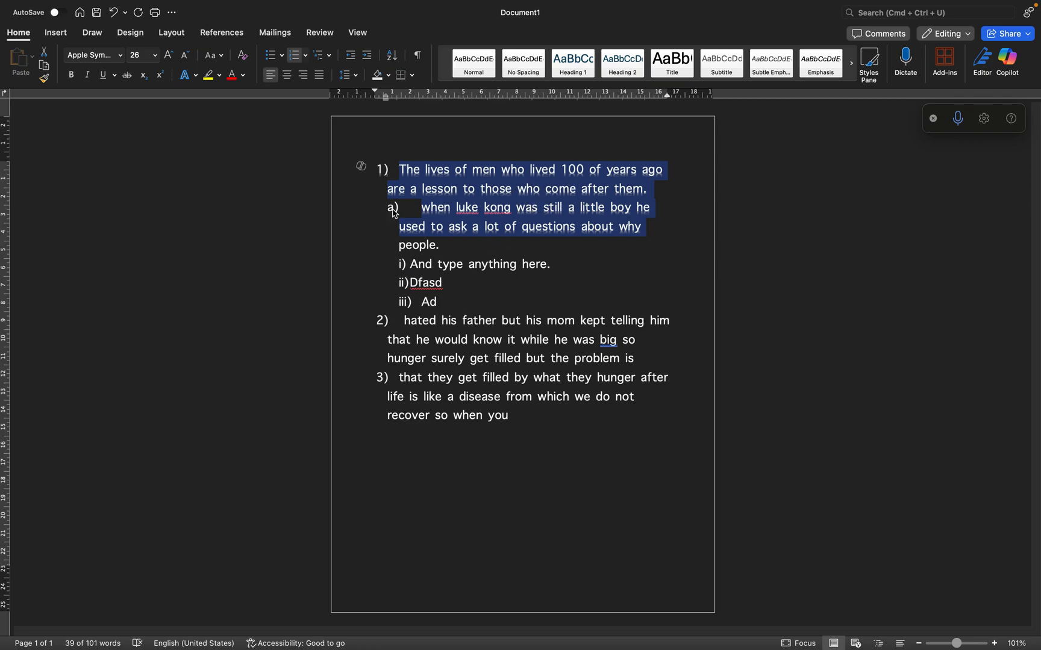
key(super+z)
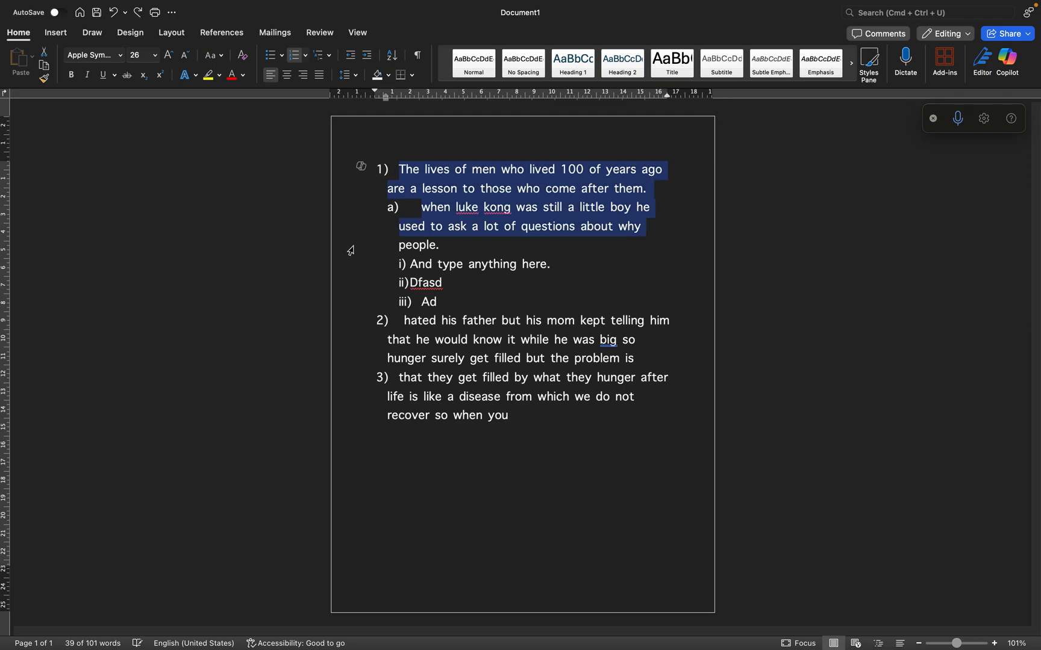
Set the font colour of the text from "The lives of men" through "about why" to standard green
click(242, 75)
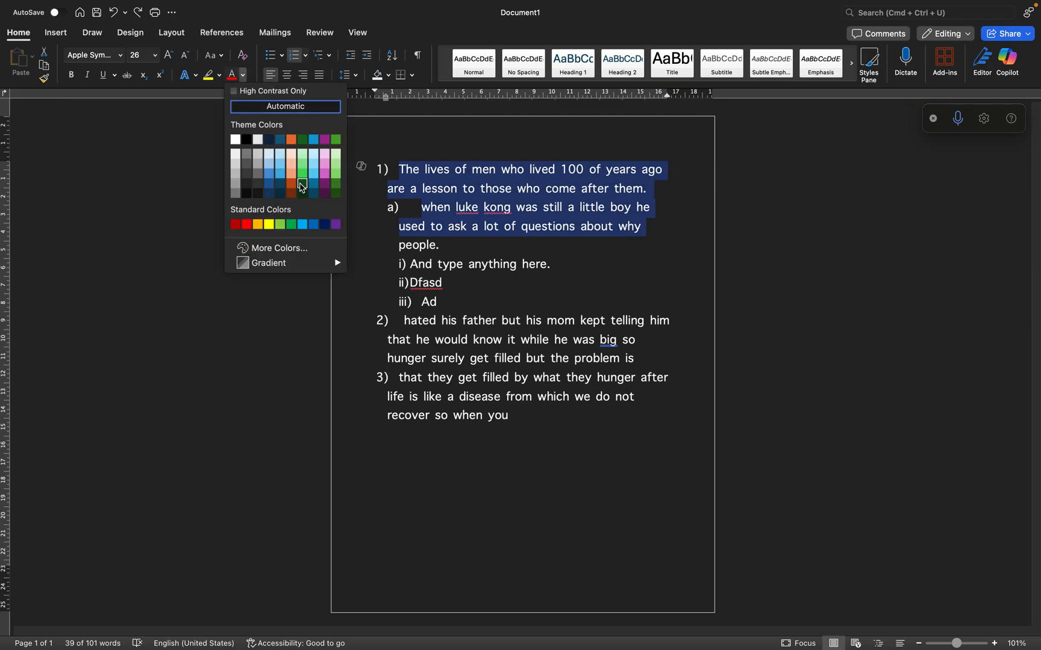
click(293, 225)
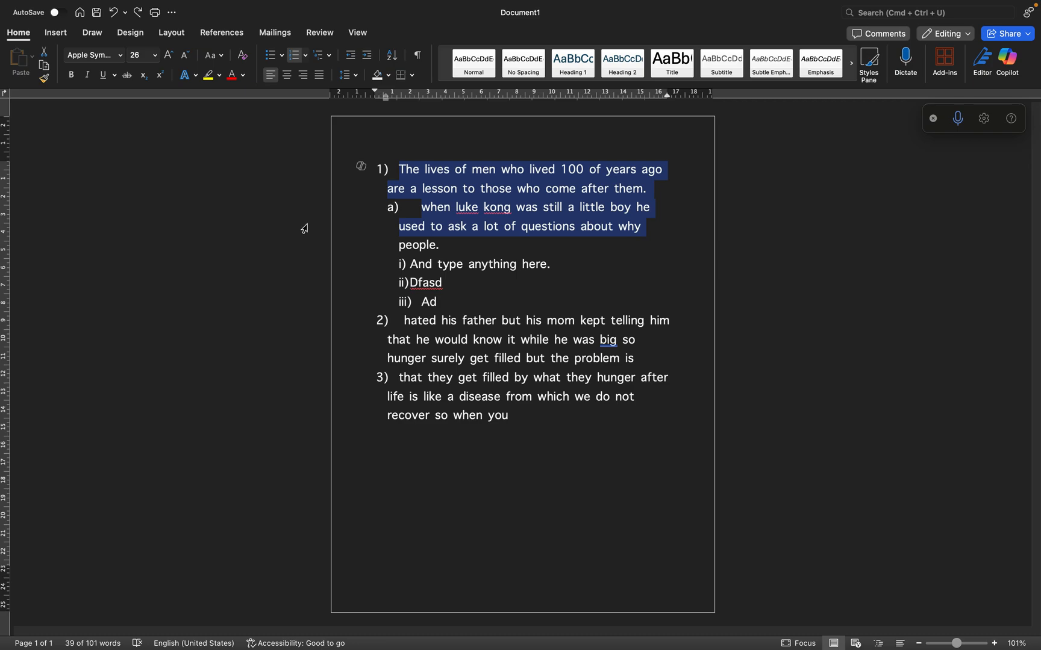
click(521, 256)
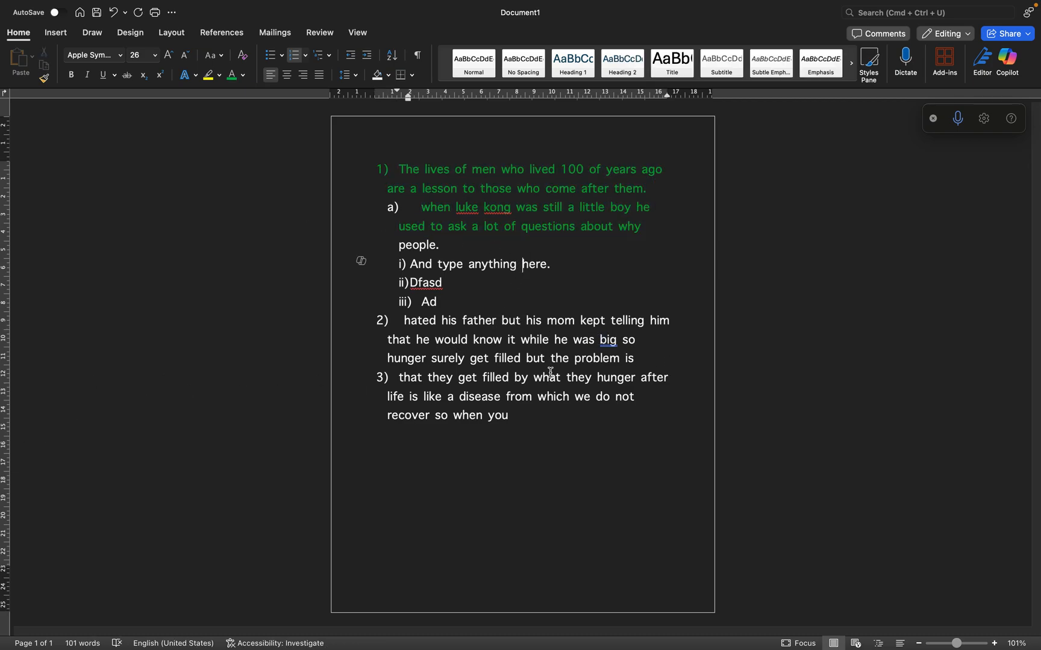
Delete the entire multilevel list and its leftover numbering so the page is blank
drag(640, 229, 378, 168)
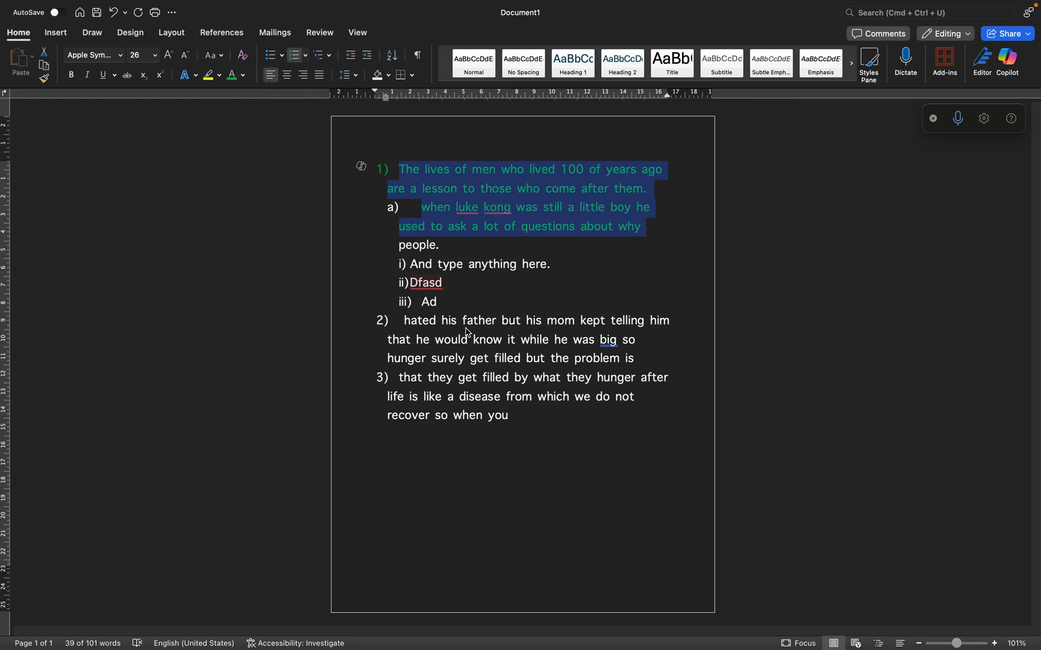
drag(540, 418, 360, 174)
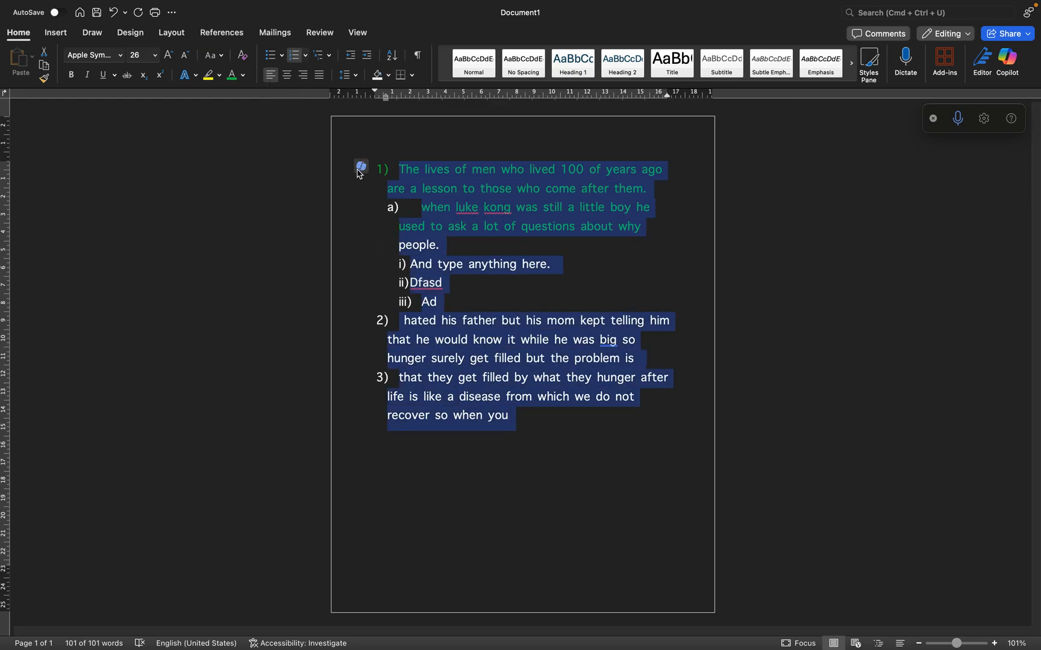
key(BackSpace)
key(BackSpace)
key(BackSpace)
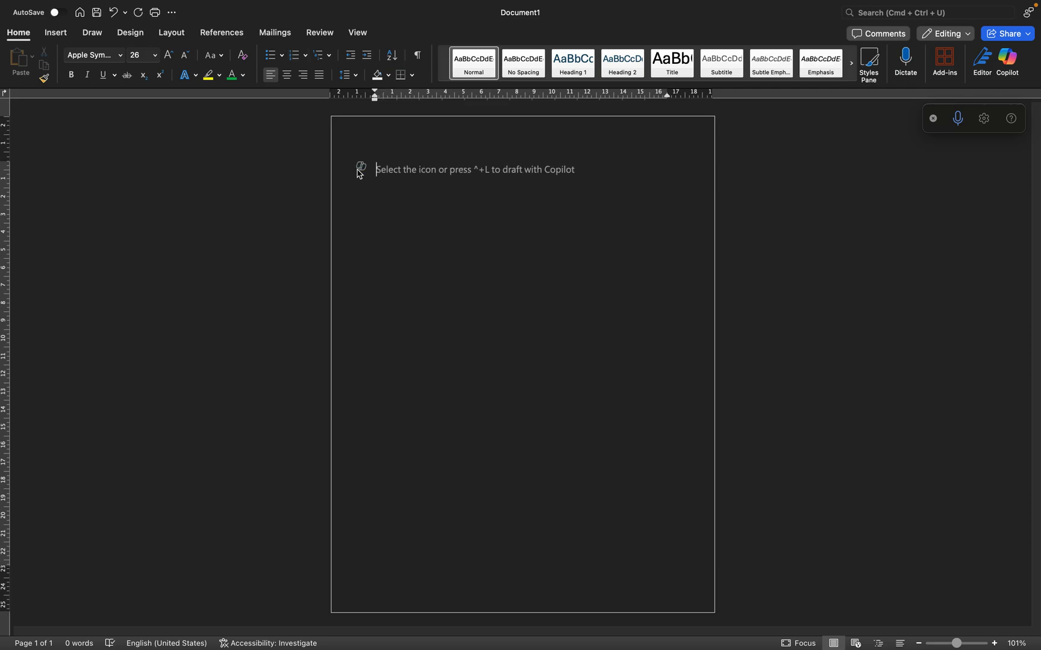
Enter the paragraph "Those who hunger surely get filled but they they get filled by what they hunger after. Now that I know the truth."
text(Those who hunger surely get filled but t)
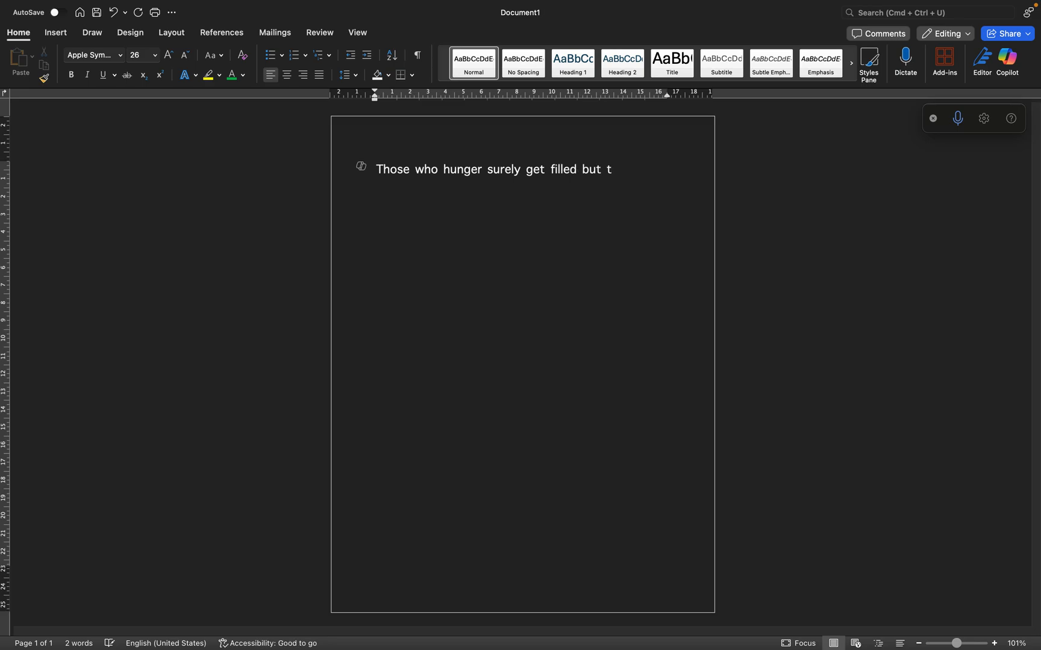
text(hey they get filled b)
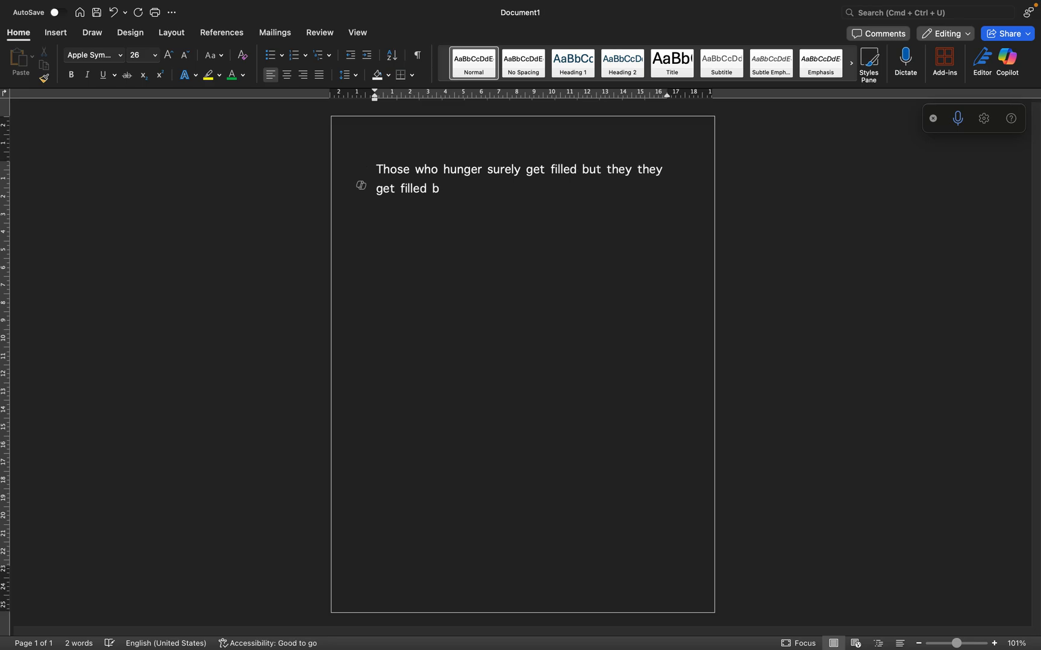
text(y what they hunger after.)
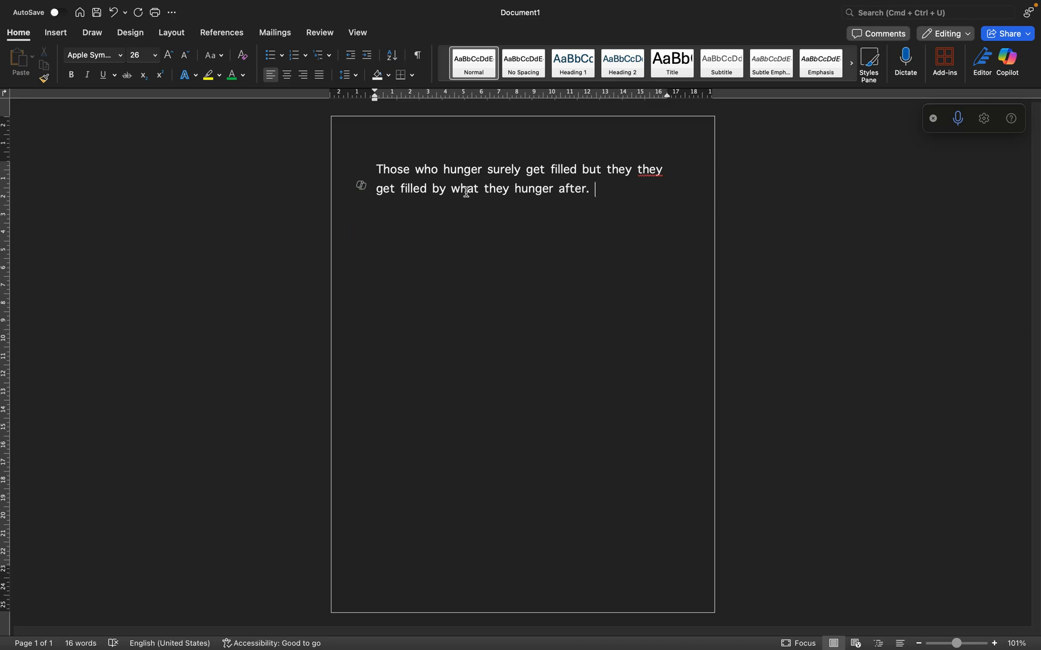
drag(596, 193, 378, 168)
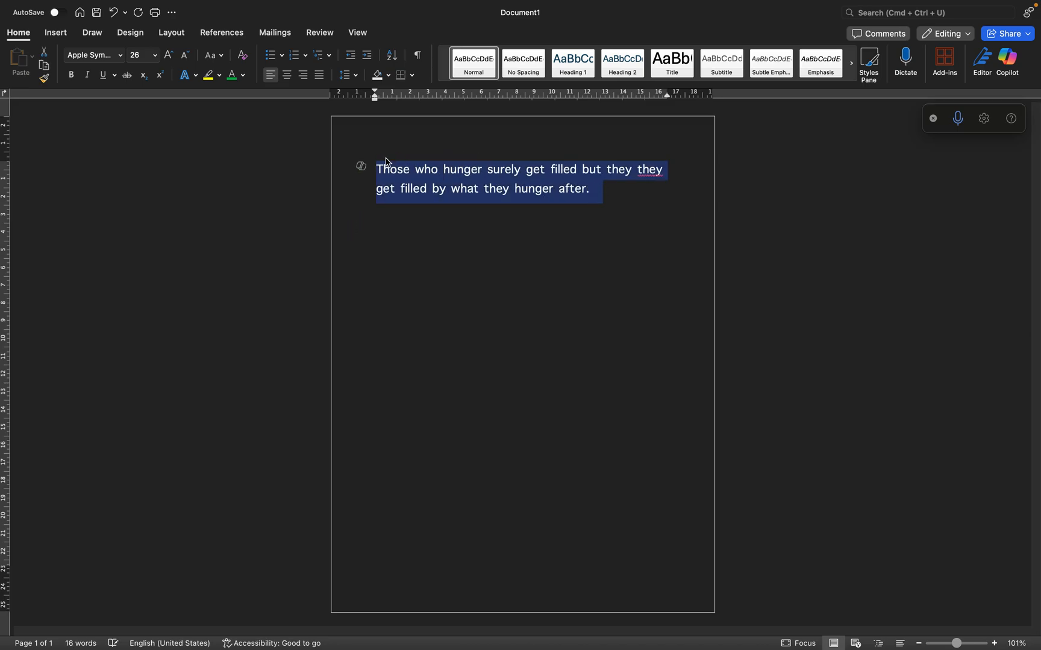
click(613, 195)
text(hunger after. Now that I know the truth.)
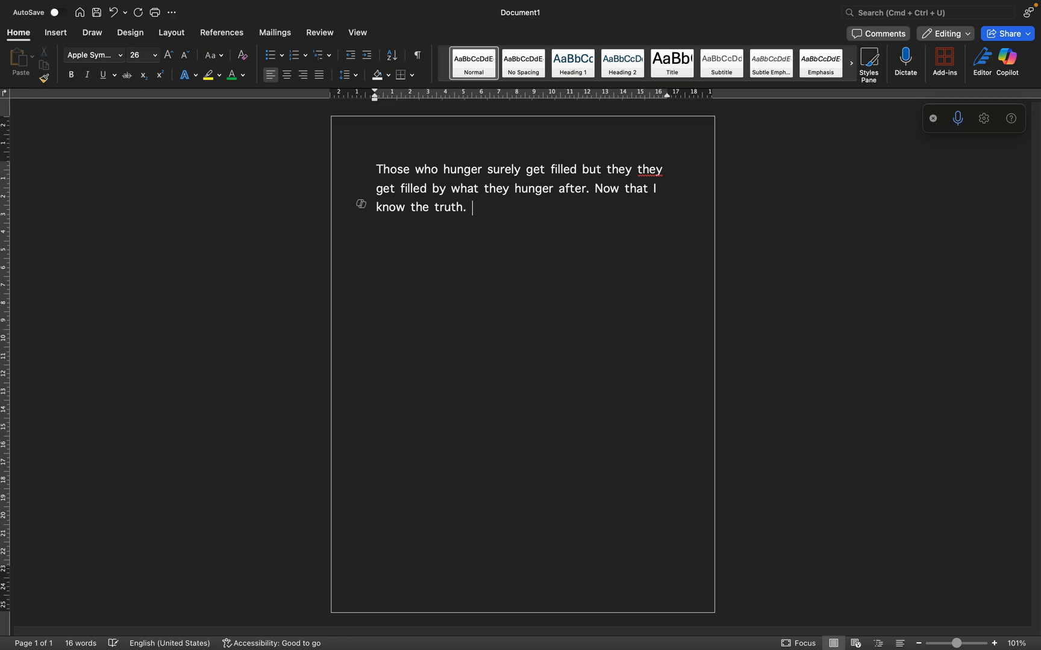
Select the whole paragraph and try centre and right alignment, finishing with justified alignment
drag(480, 210, 302, 128)
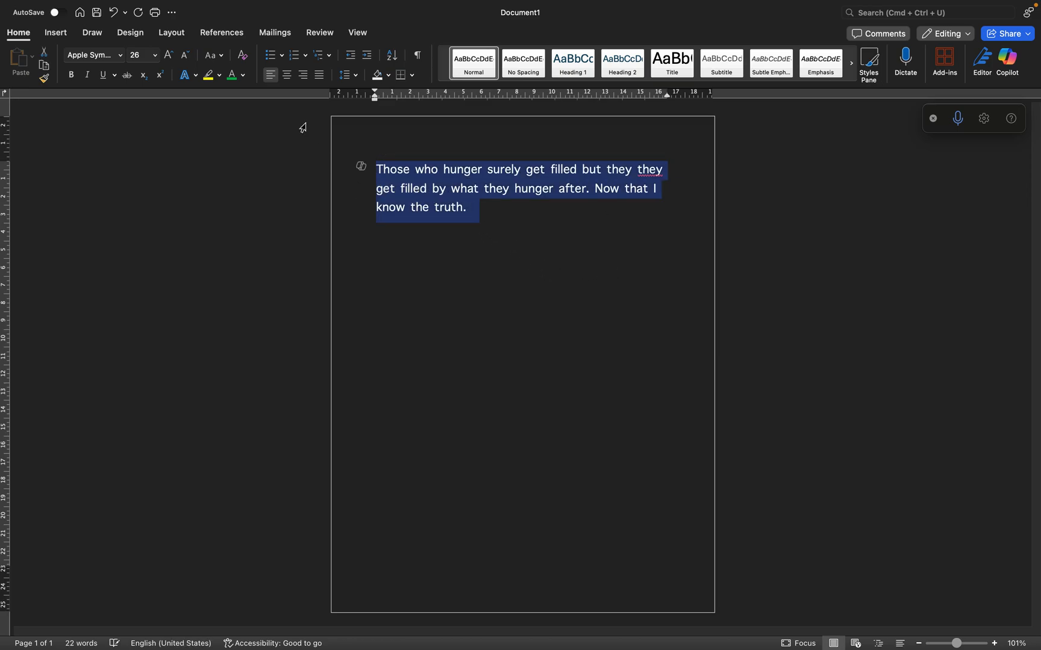
click(289, 78)
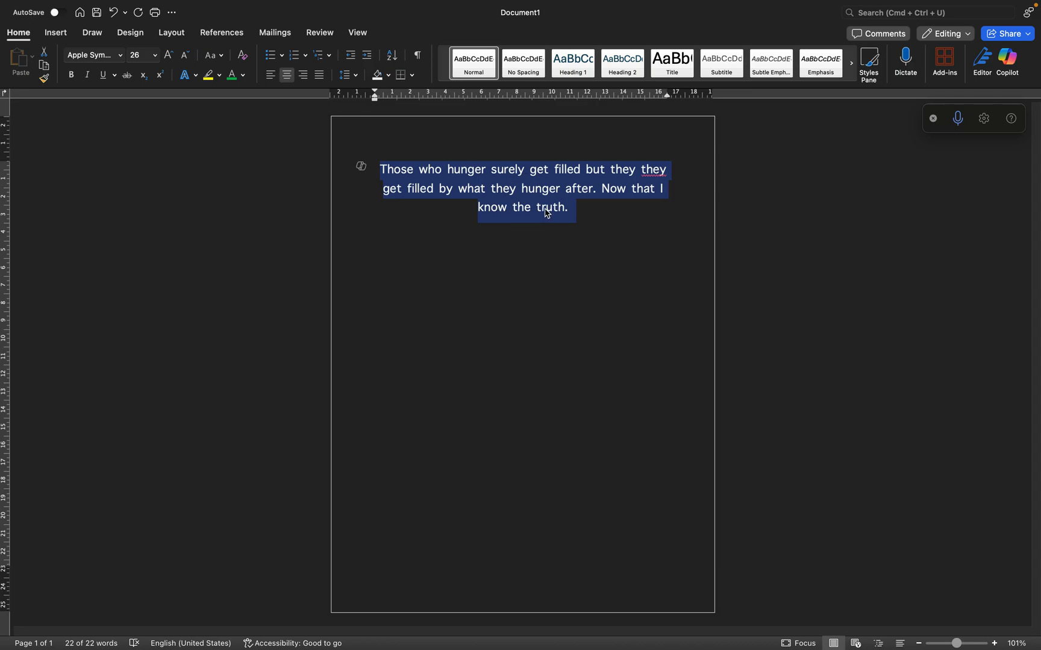
click(303, 75)
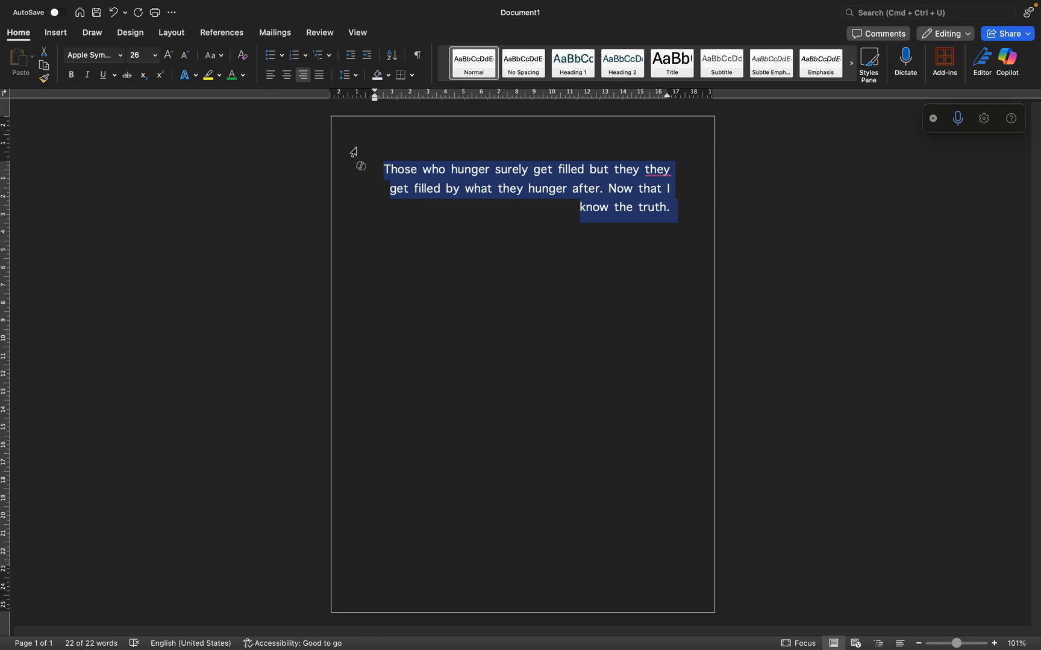
click(323, 79)
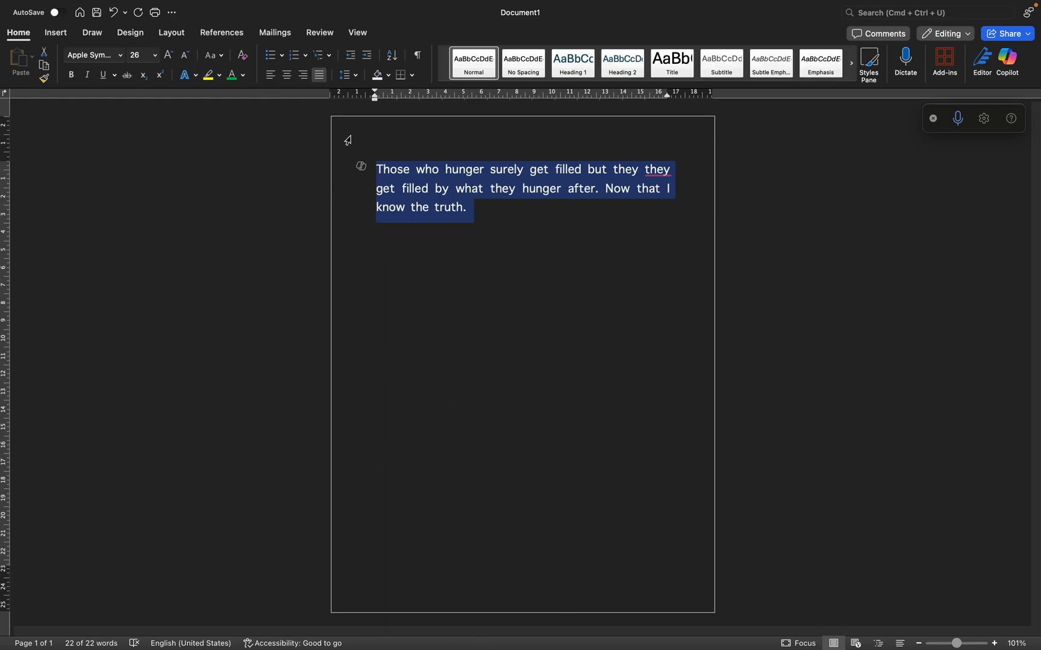
Set the justified paragraph's line spacing to 3.0
click(354, 76)
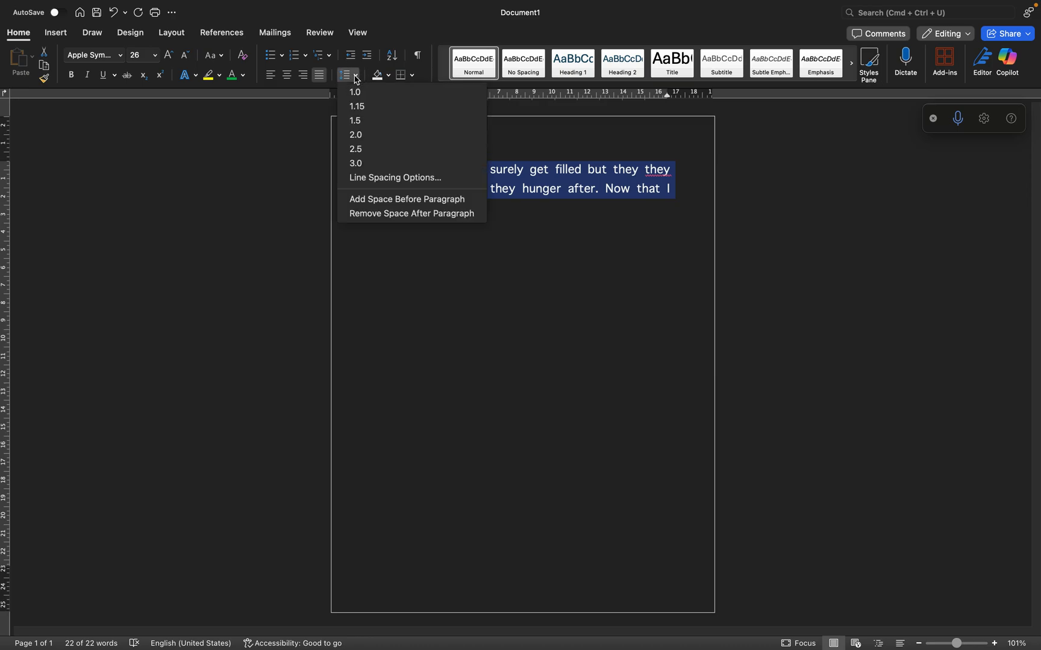
click(363, 163)
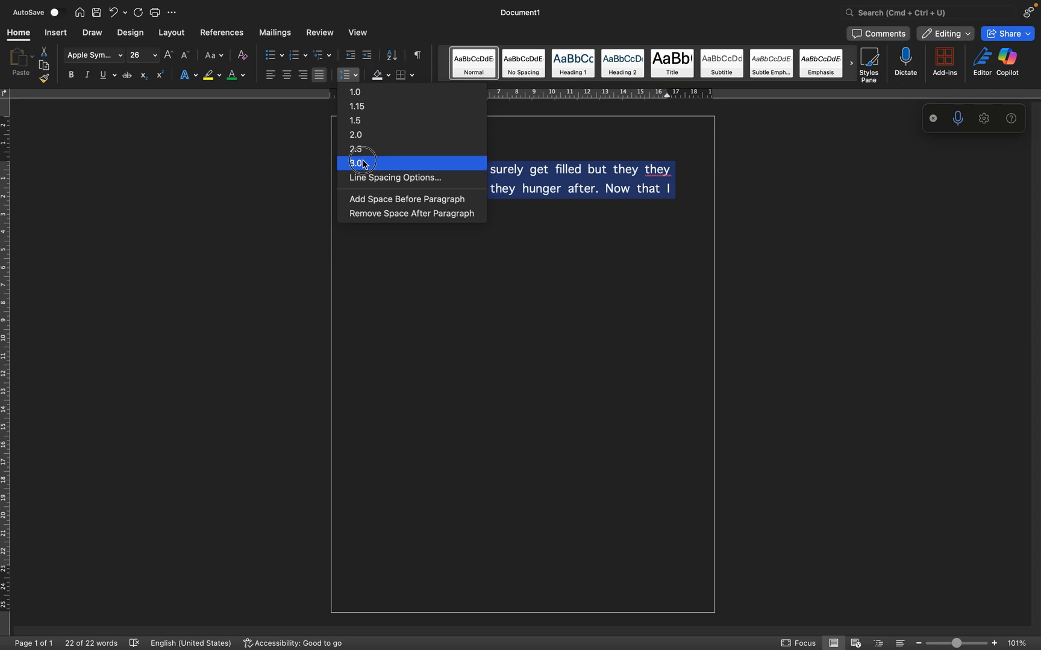
drag(397, 193, 365, 193)
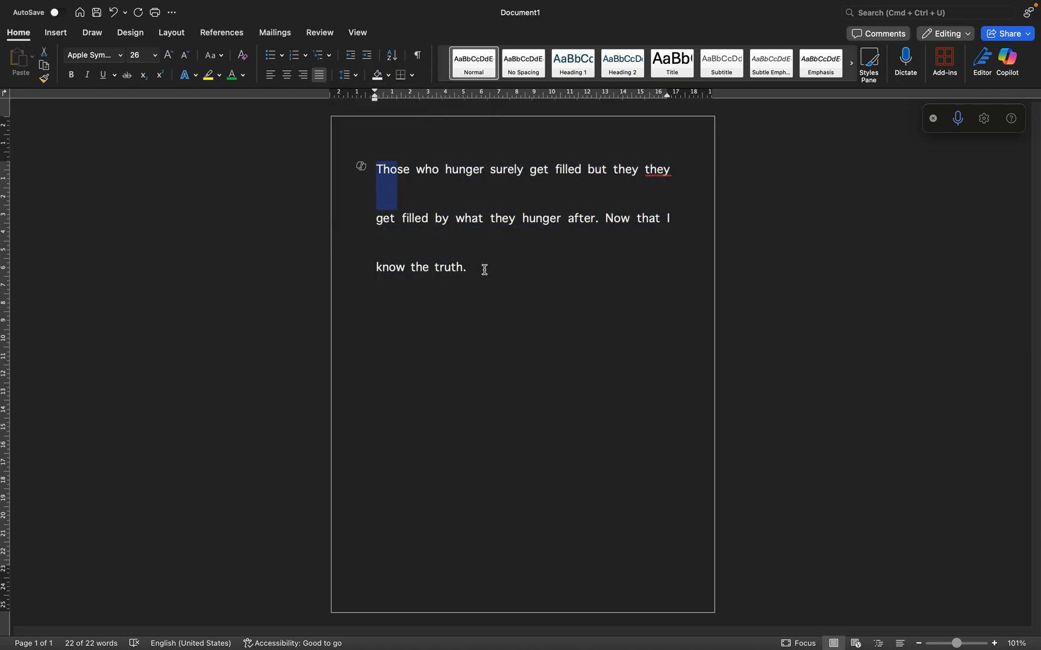
Select the whole paragraph again and set its line spacing to 1.0
drag(476, 264, 371, 169)
click(355, 76)
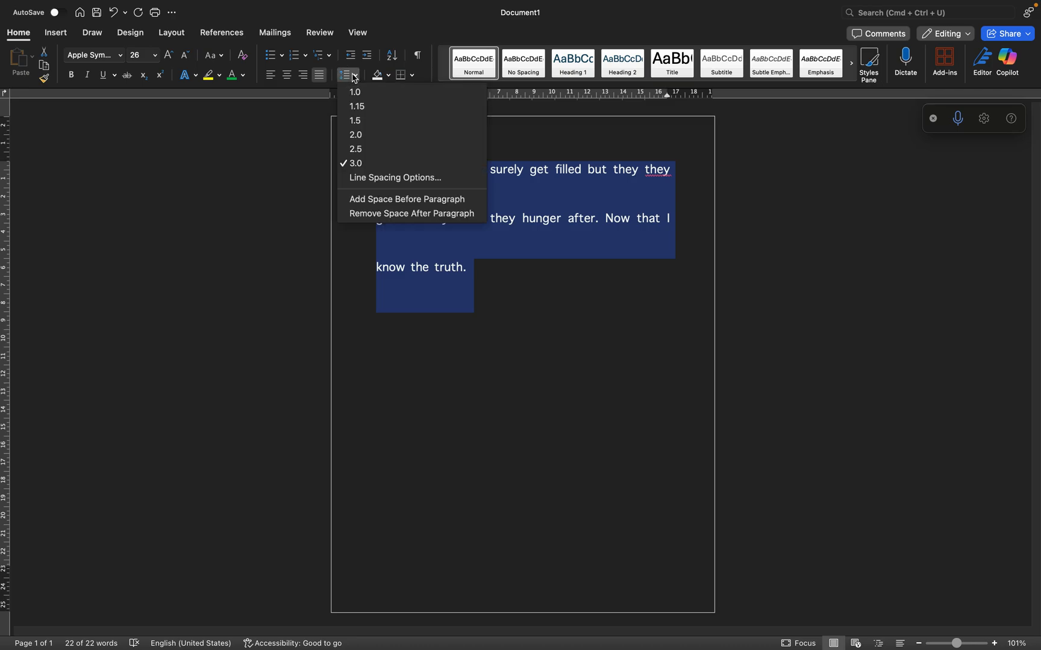
click(356, 92)
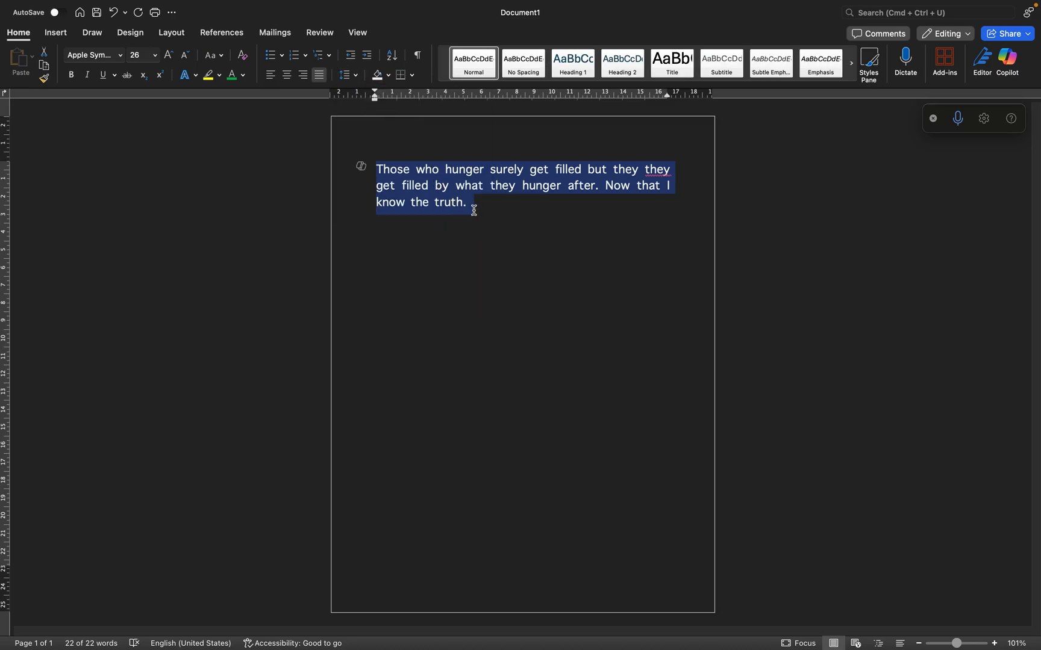
Switch the paragraph's line spacing to double, single, double and 1.5, ending with single spacing, and deselect the text
key(super+2)
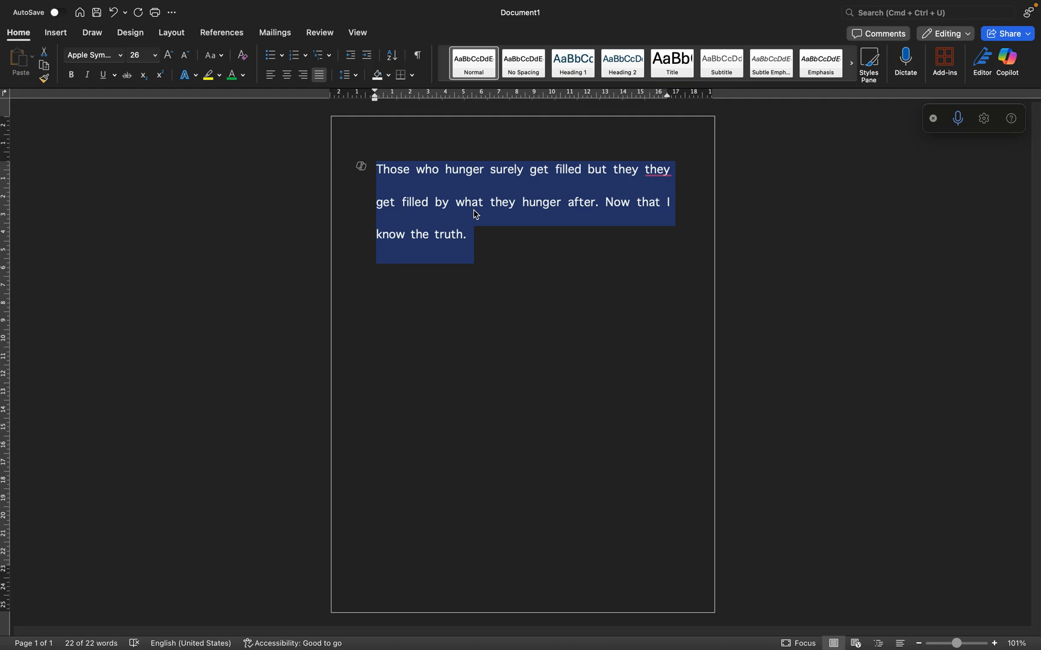
key(super+1)
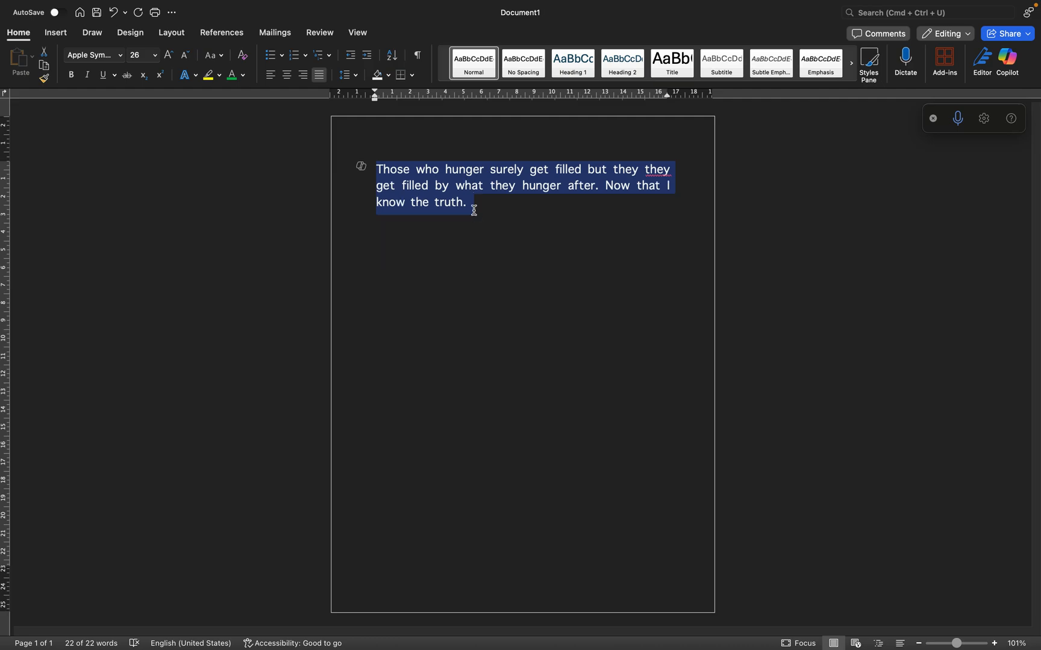
key(super+2)
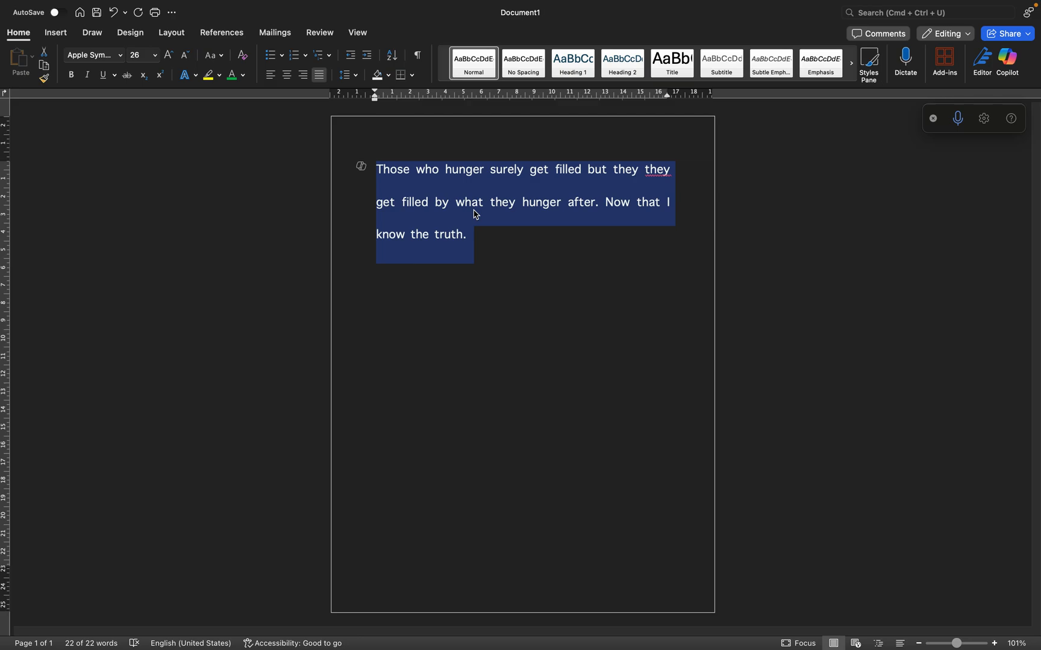
key(super+5)
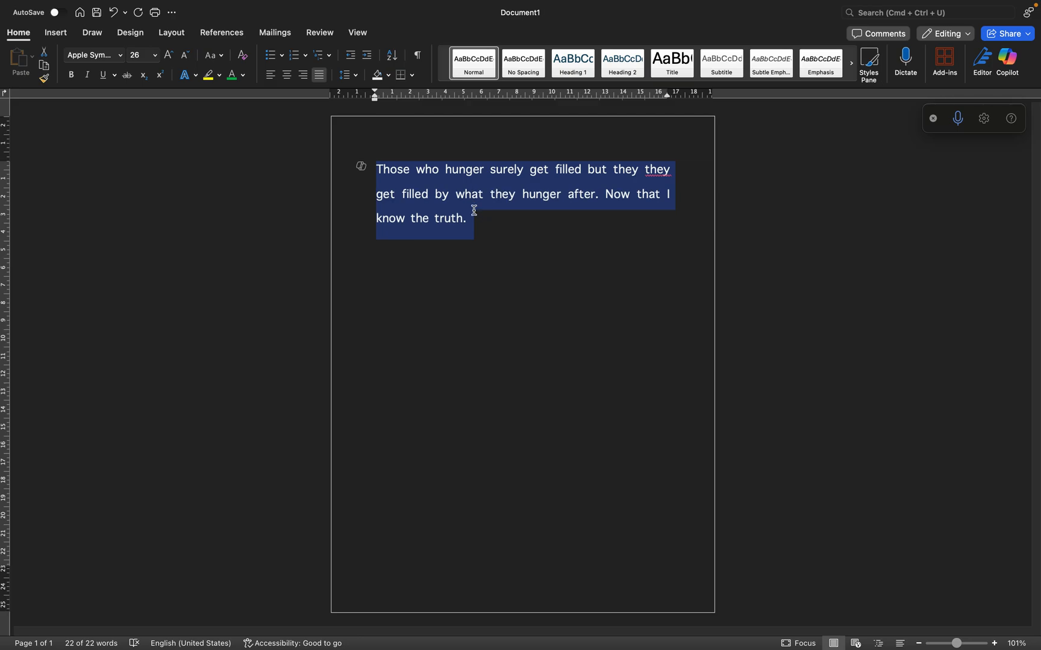
key(super+1)
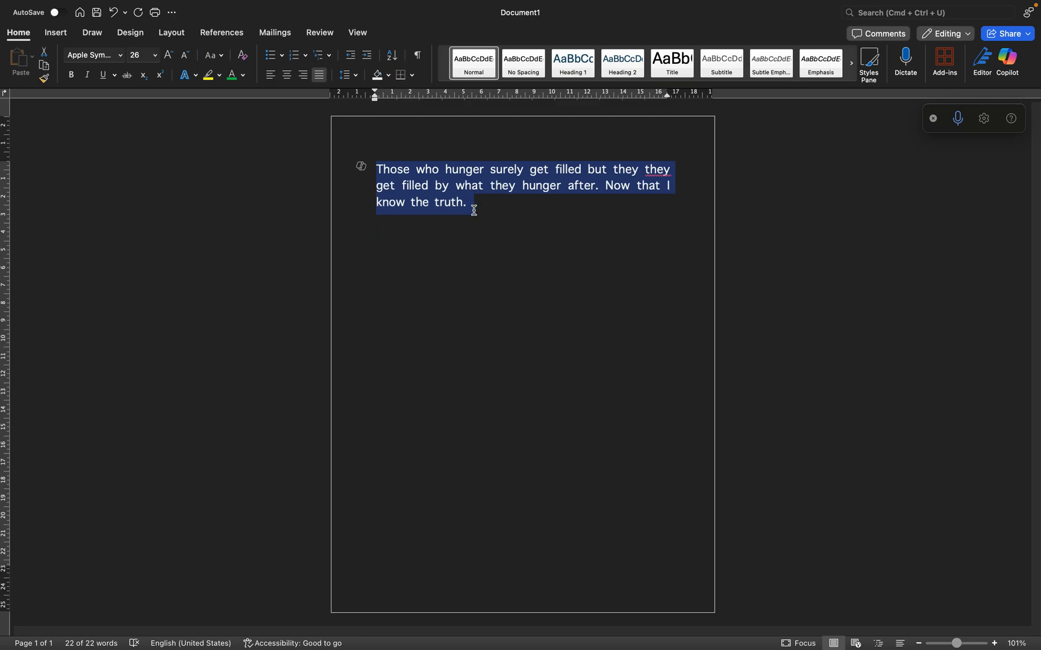
click(479, 209)
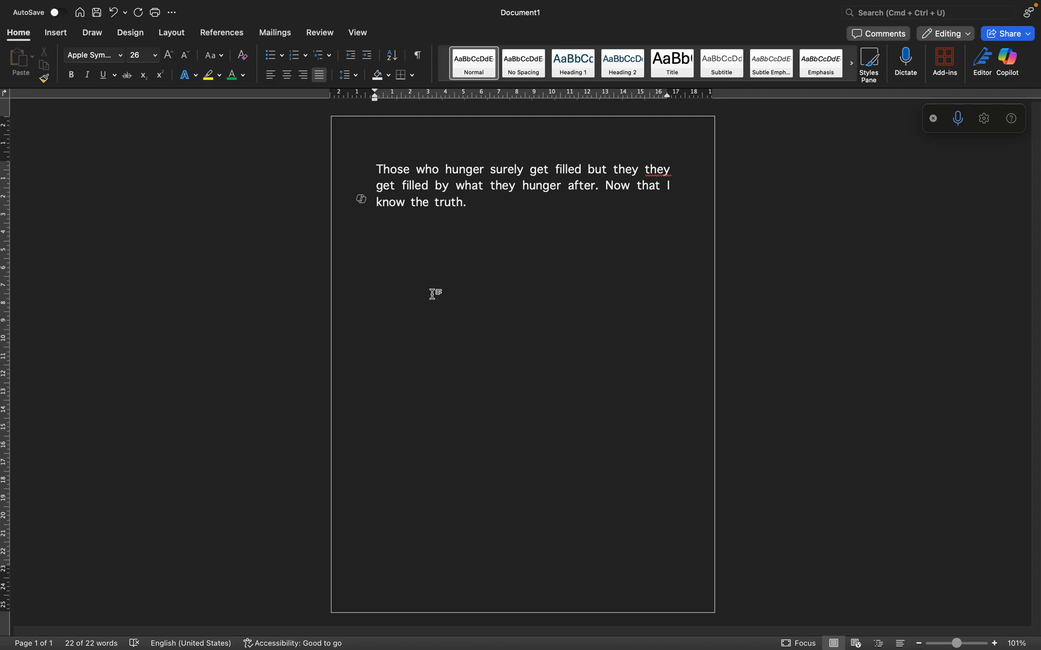